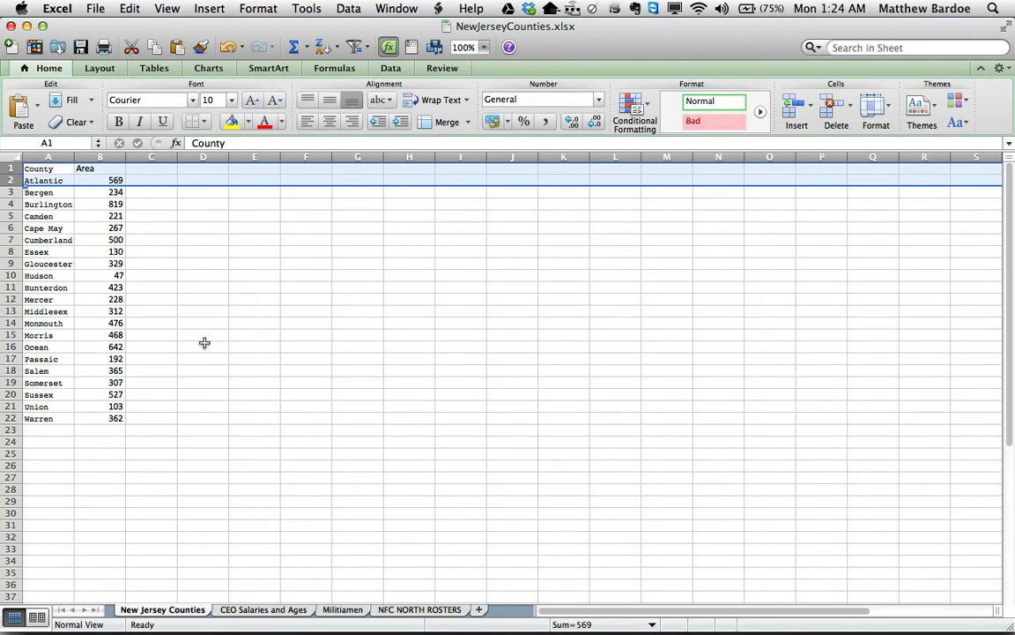
- Look through the New Jersey Counties, CEO Salaries and Ages, Militiamen and NFC NORTH ROSTERS sheets, examining the data each one holds
left_click(251, 611)
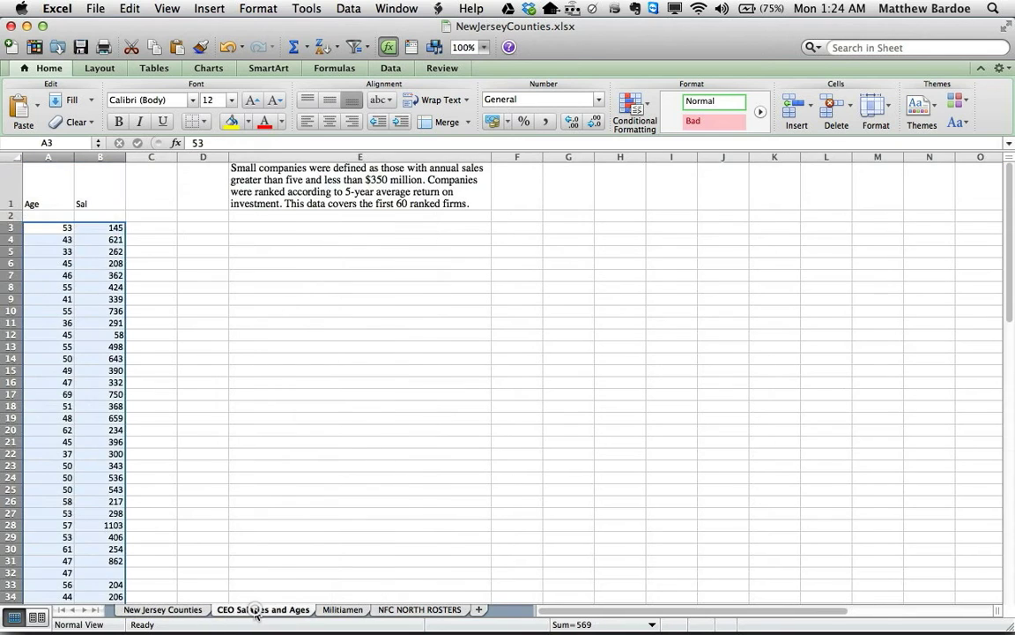
left_click(349, 610)
left_click(410, 611)
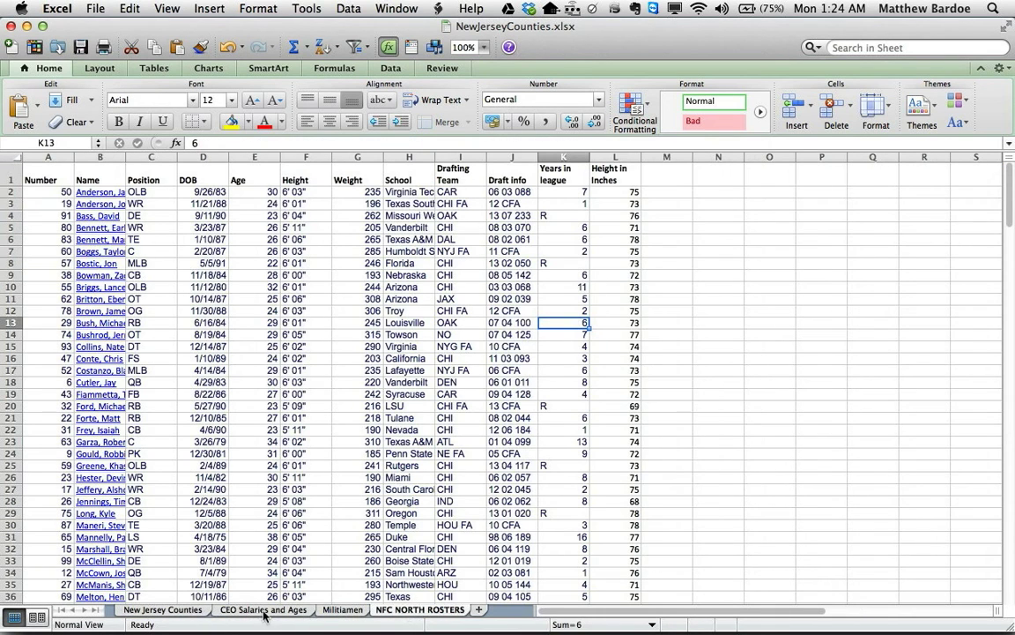
left_click(160, 610)
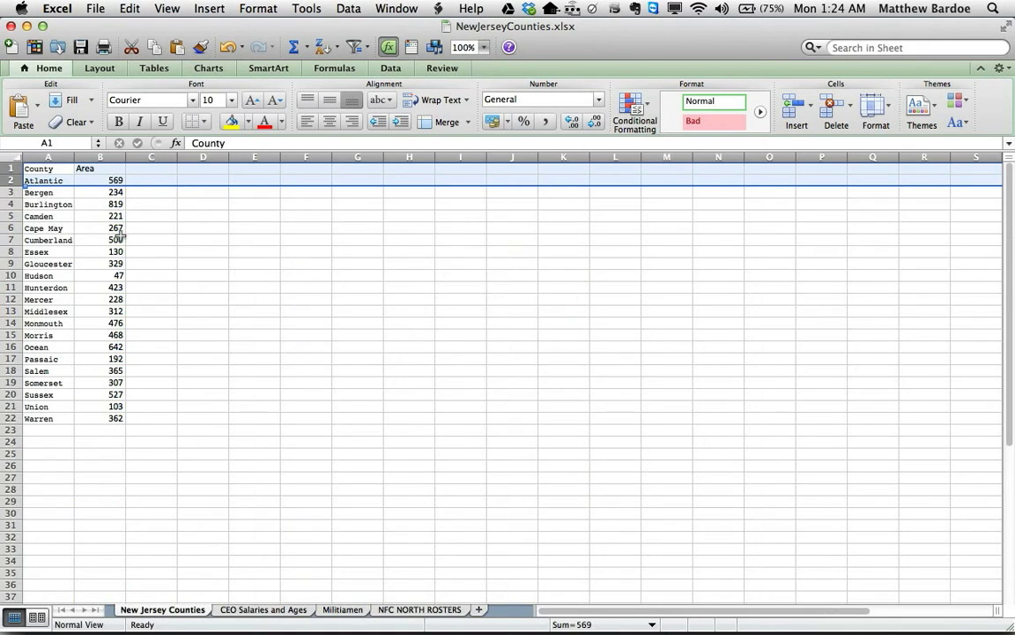
left_click(260, 610)
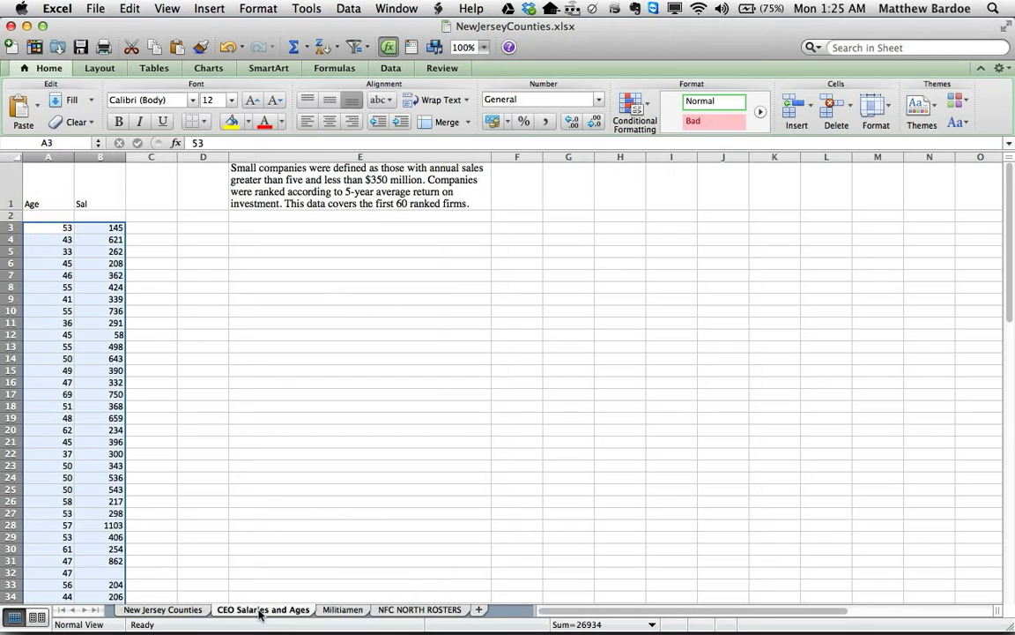
left_click(338, 610)
scroll(291, 430, "up", 2)
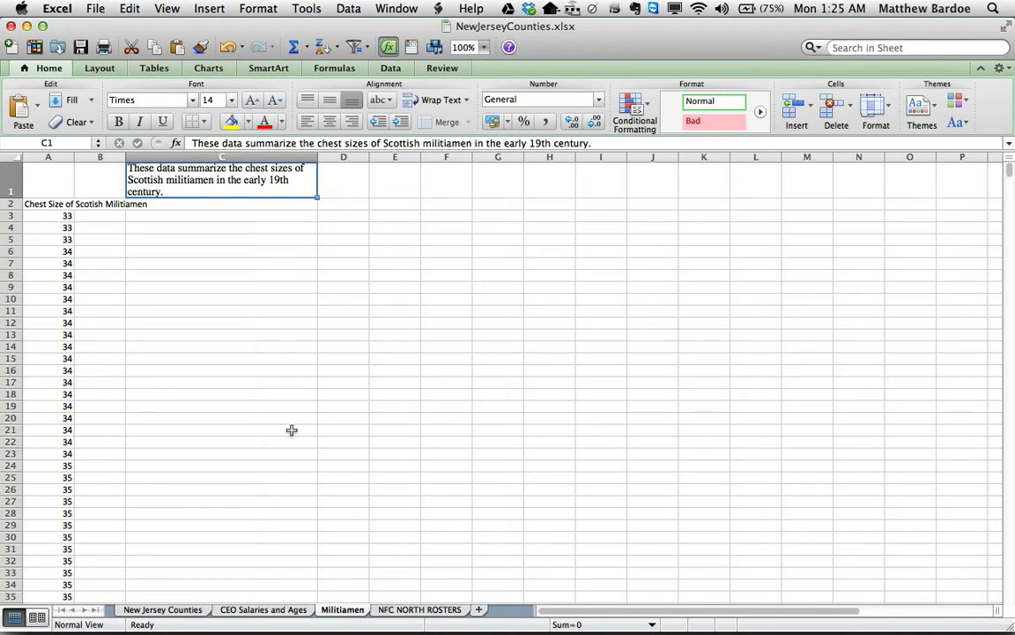
left_click(428, 610)
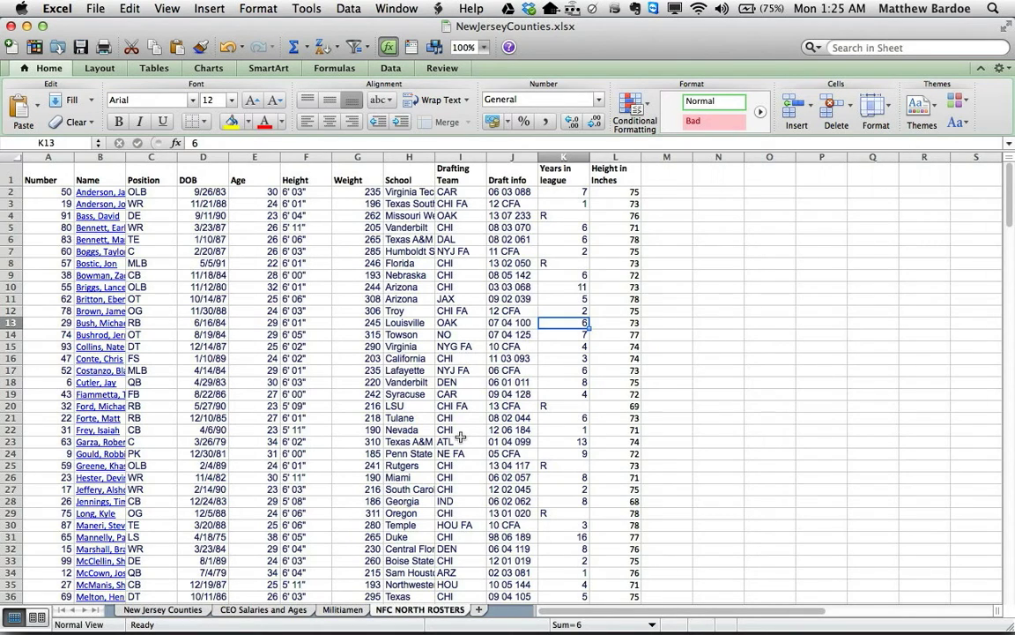
scroll(460, 438, "down", 12)
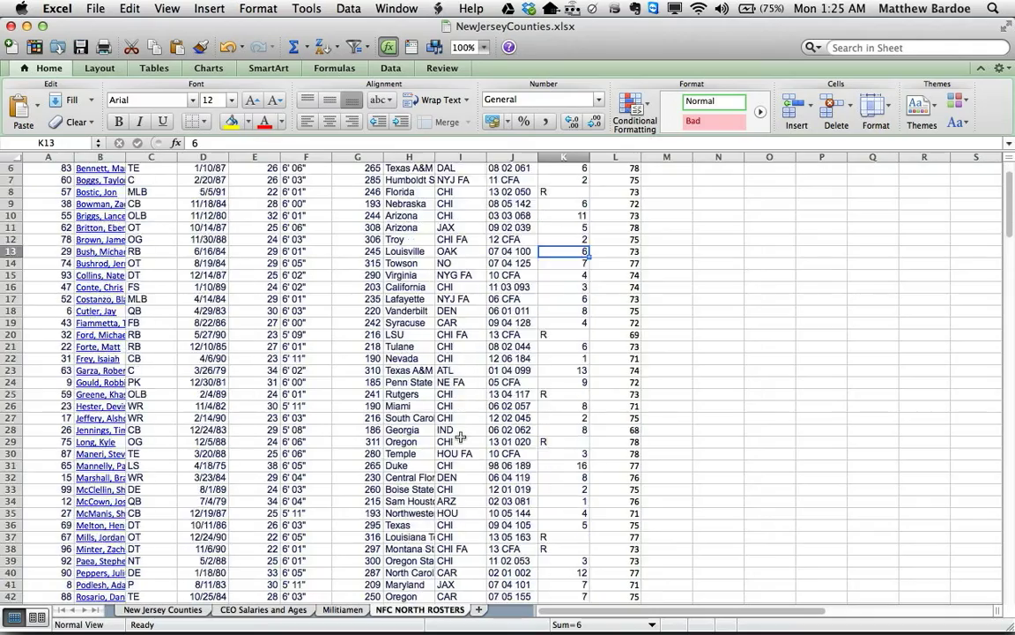
scroll(460, 437, "down", 20)
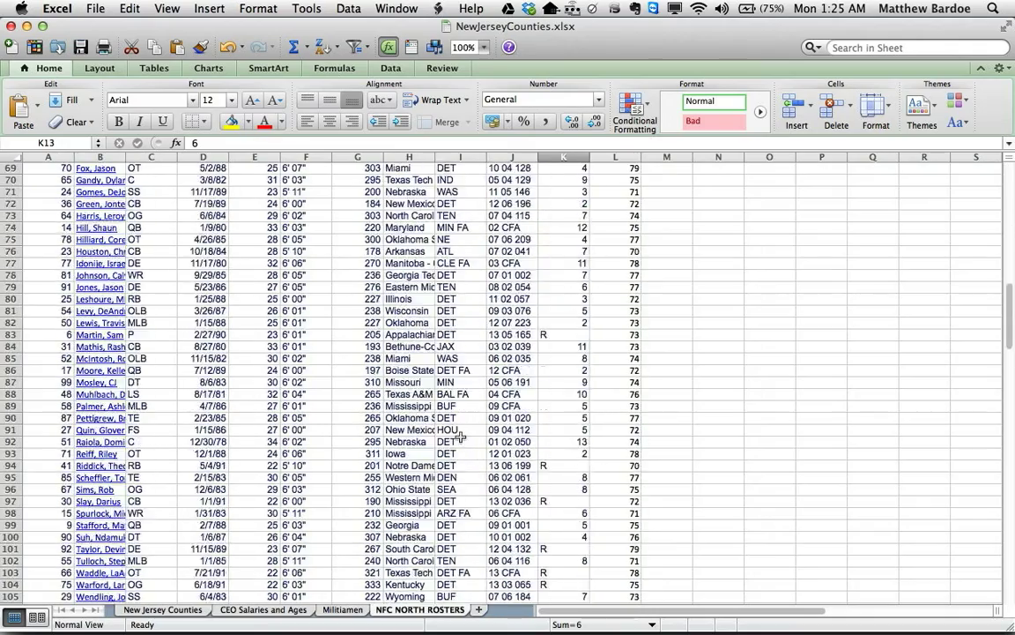
scroll(460, 438, "down", 18)
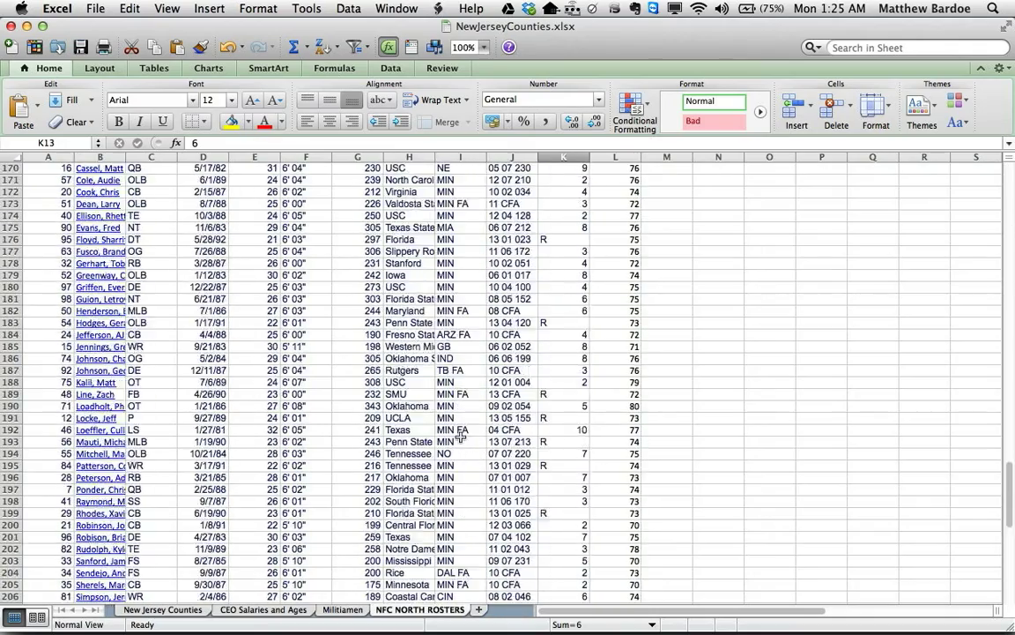
scroll(460, 437, "up", 13)
scroll(461, 437, "up", 20)
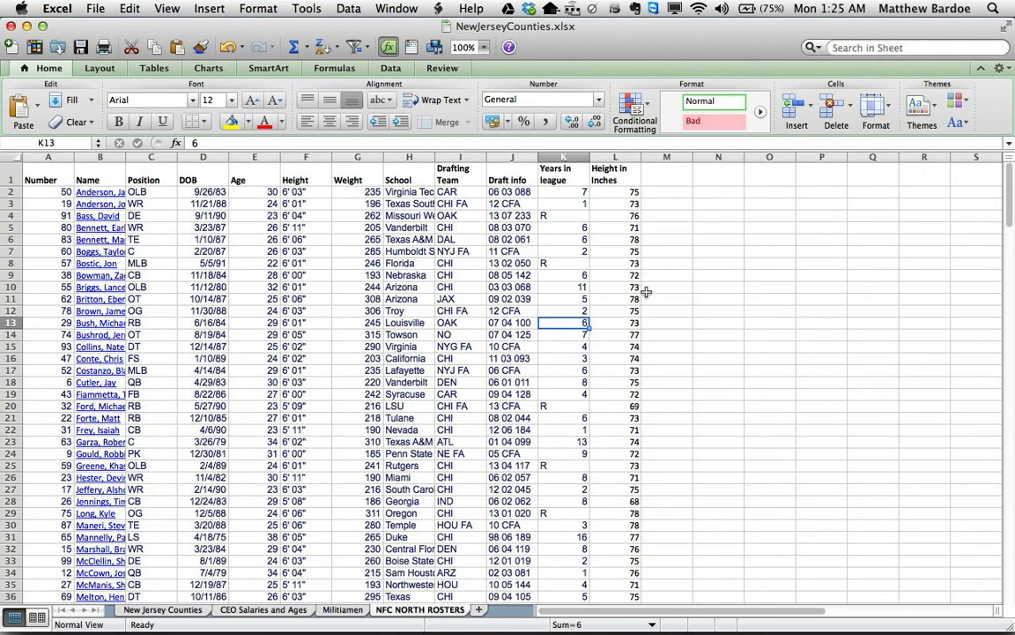
- Insert two blank rows above the County and Area headers on the New Jersey Counties sheet
left_click(157, 610)
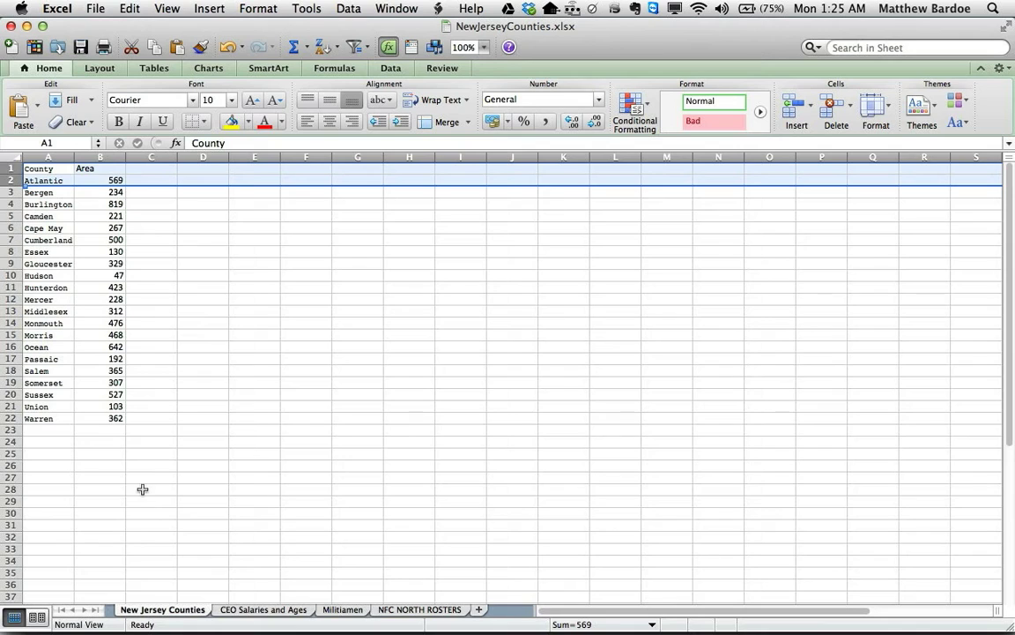
left_click(168, 336)
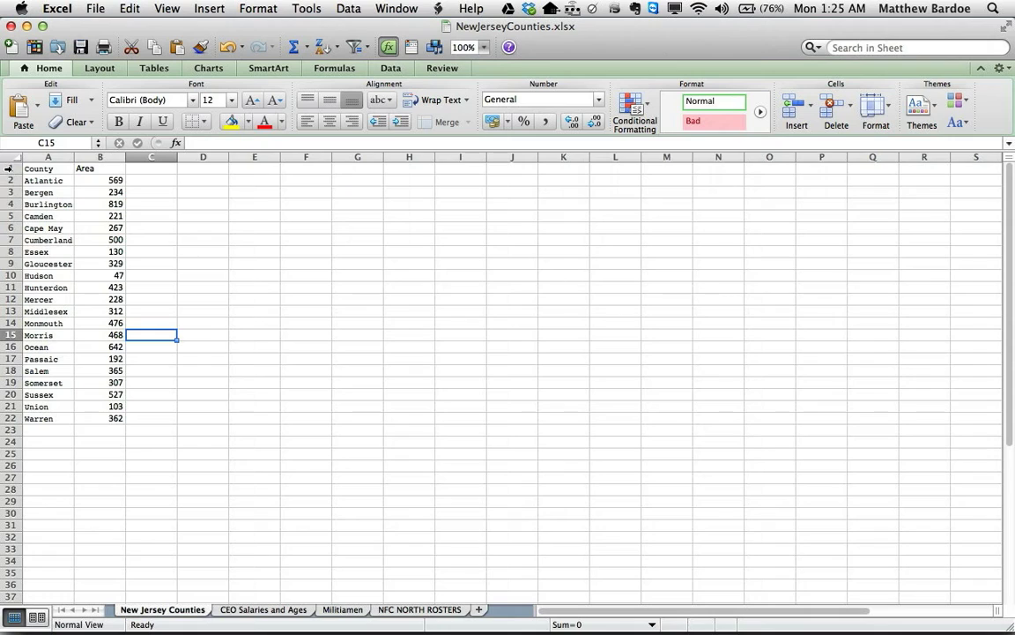
left_click_drag(8, 168, 8, 181)
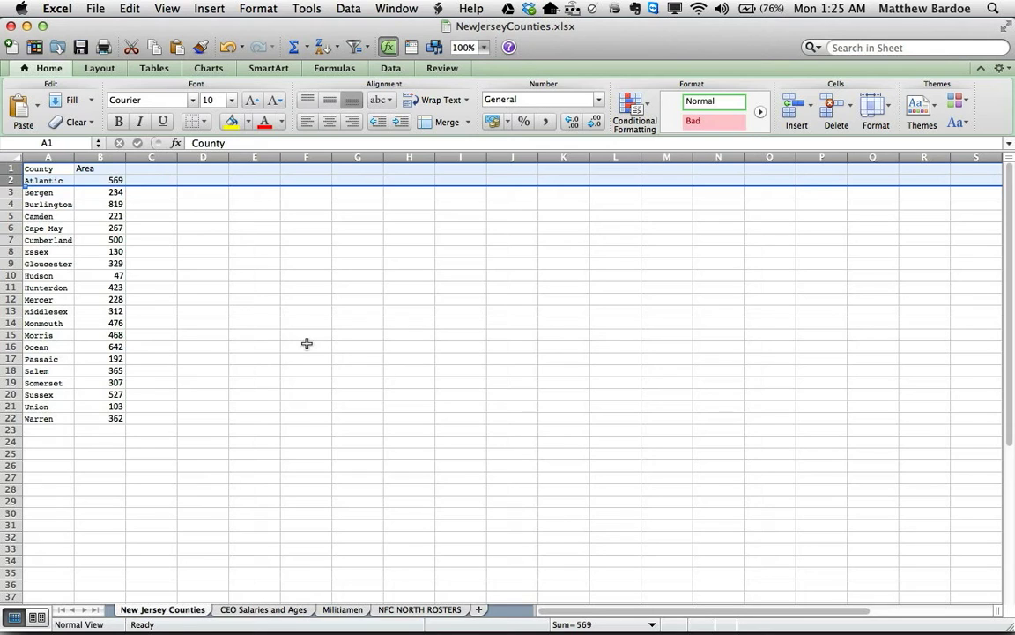
left_click(209, 9)
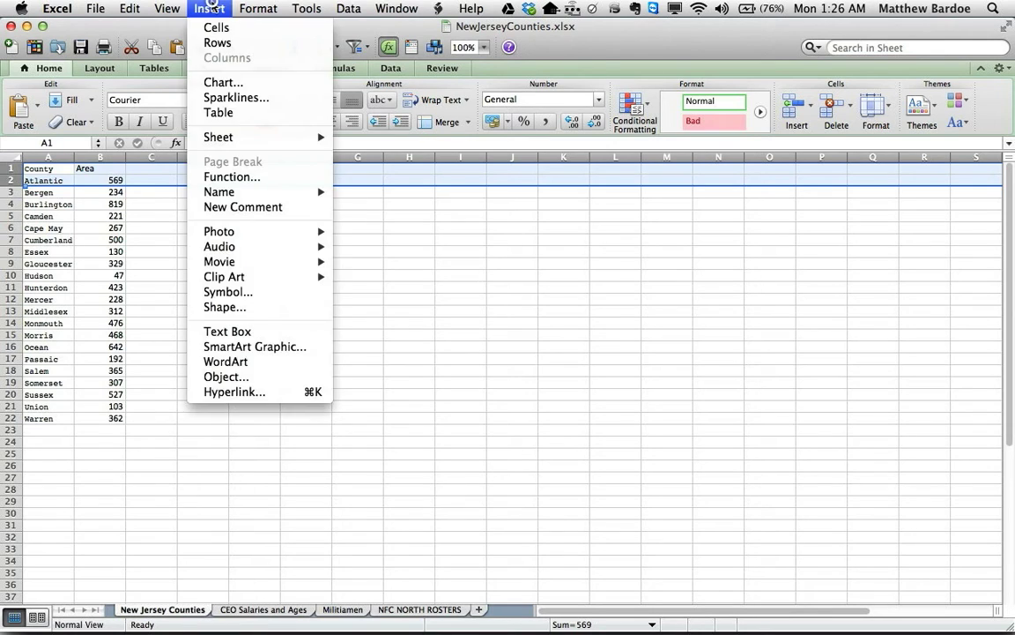
left_click(230, 50)
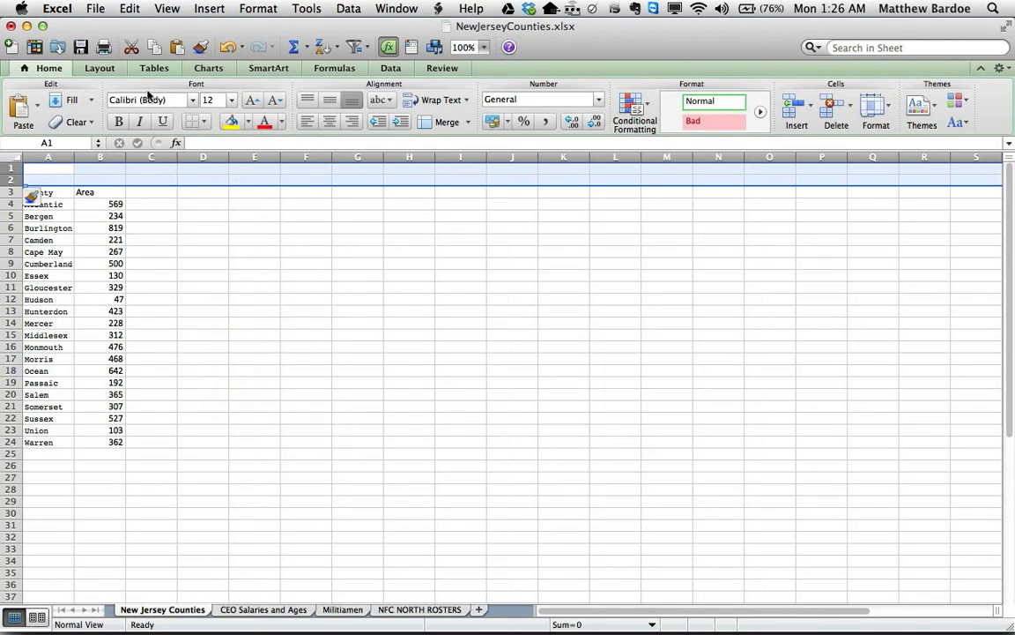
left_click(201, 8)
left_click(207, 6)
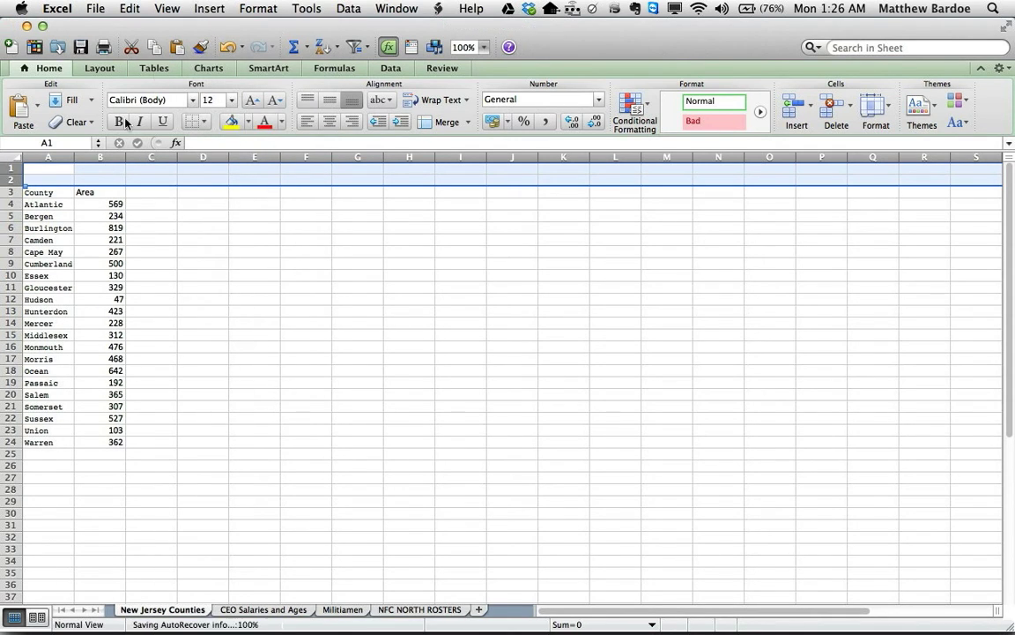
- Label cell A1 as Mean
left_click(50, 167)
type("Mean")
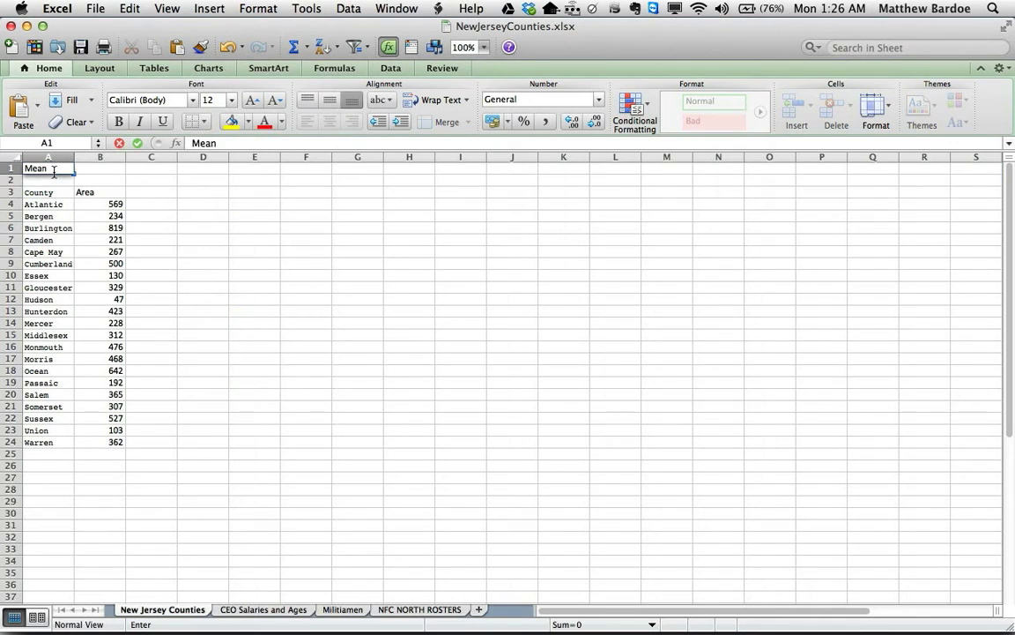
key("Tab")
- Calculate the mean county area in cell B1 with the formula =average(B4:B24)
type("=")
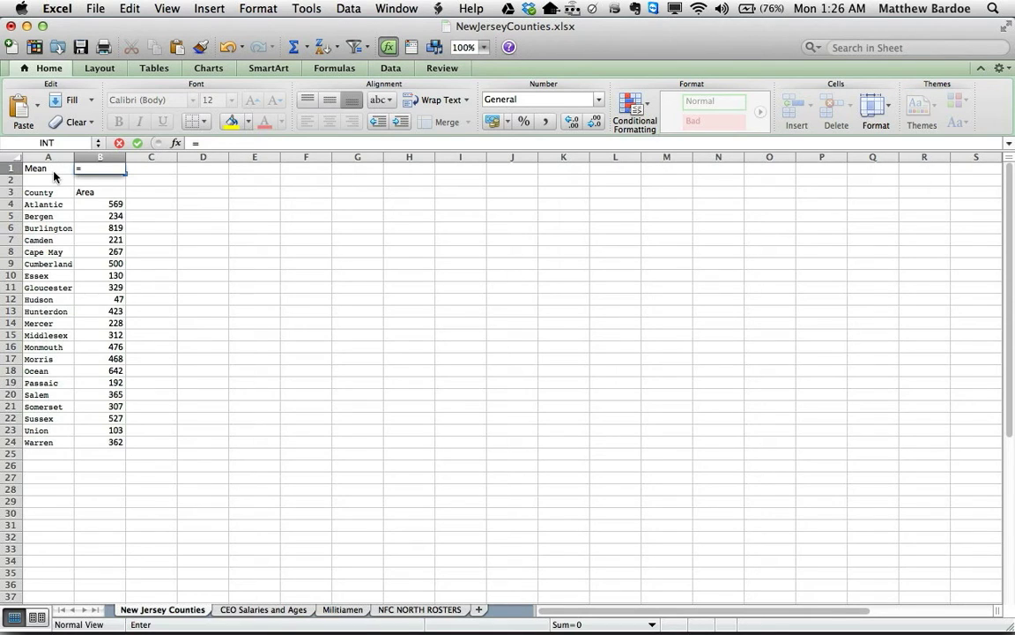
type("average")
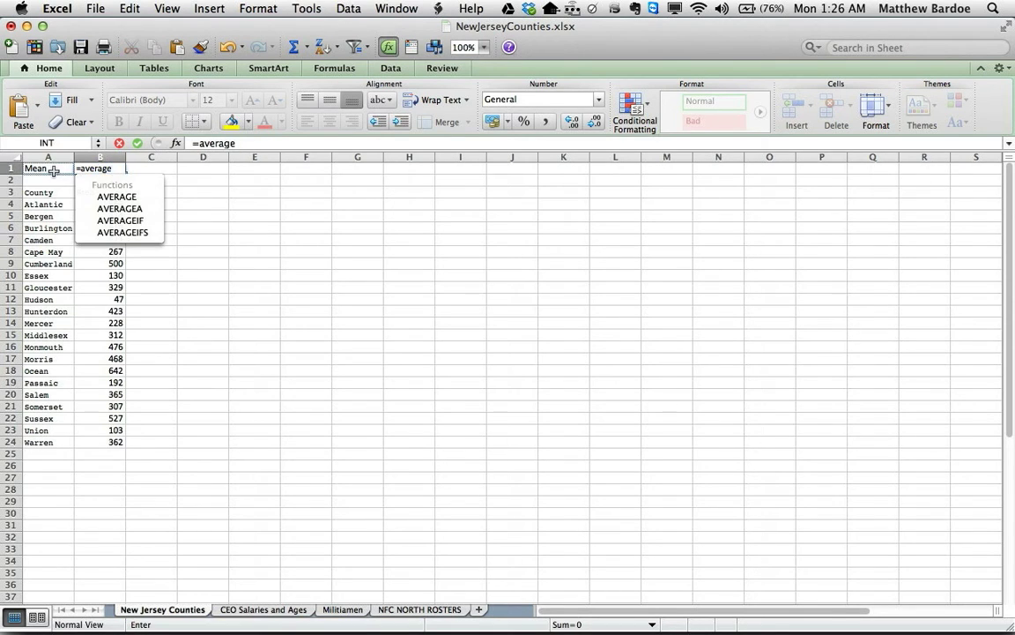
type("(")
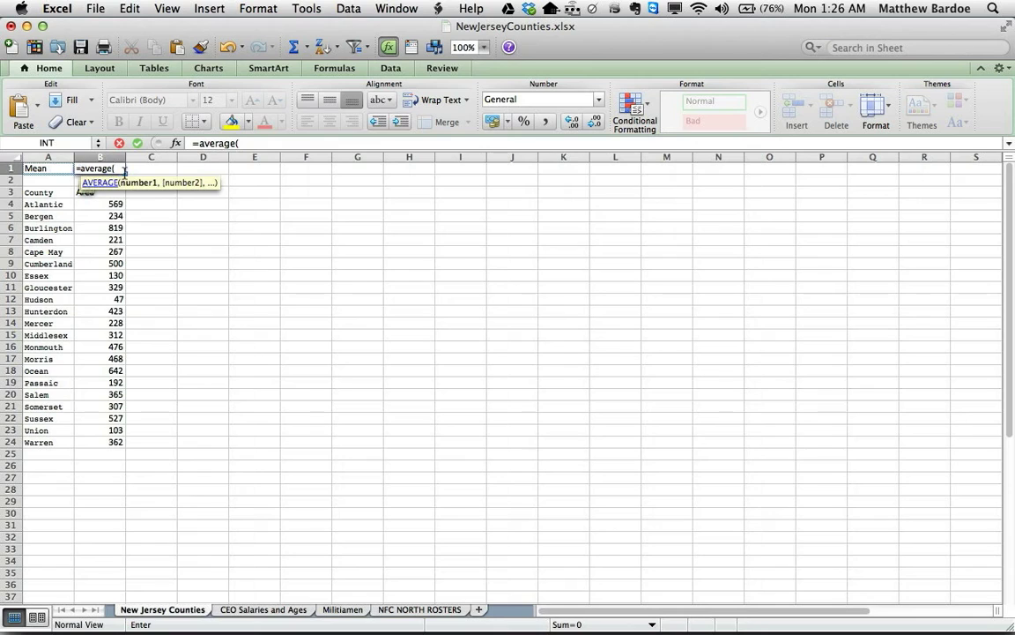
left_click_drag(112, 205, 126, 351)
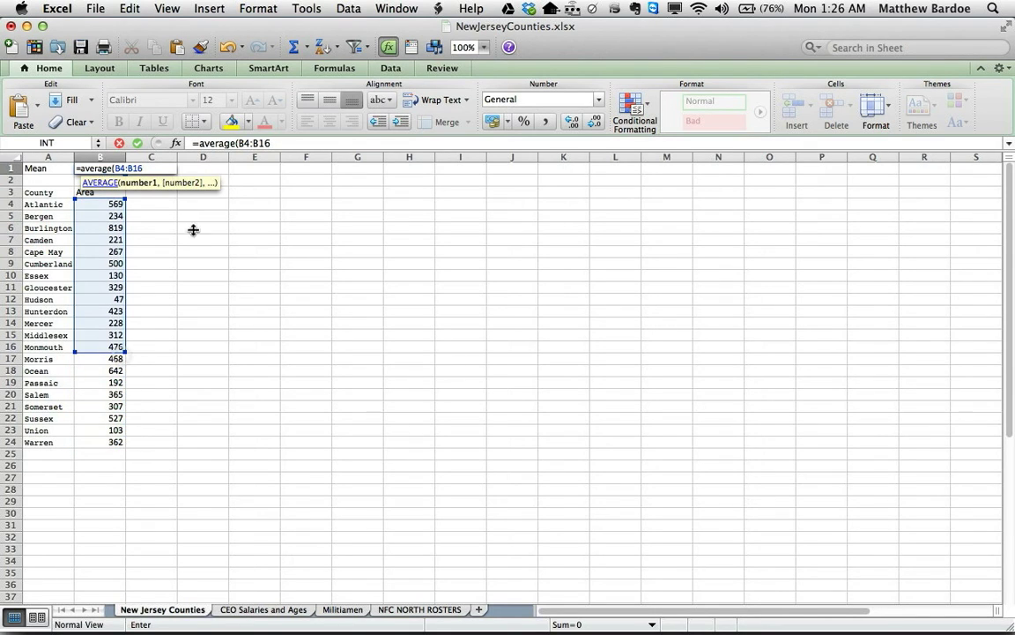
left_click(273, 144)
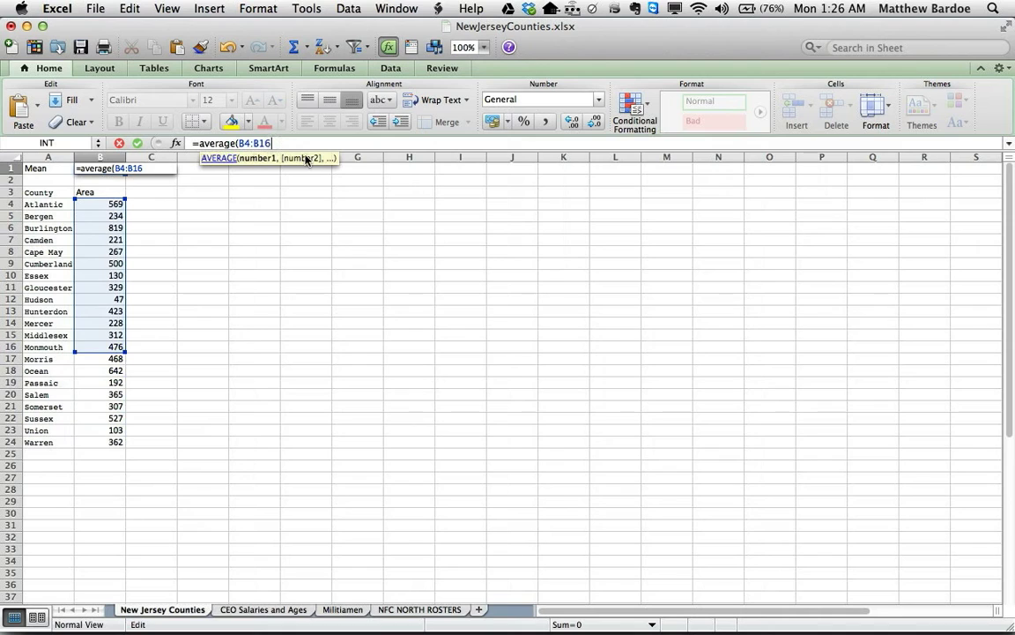
key("BackSpace")
key("BackSpace")
type("2")
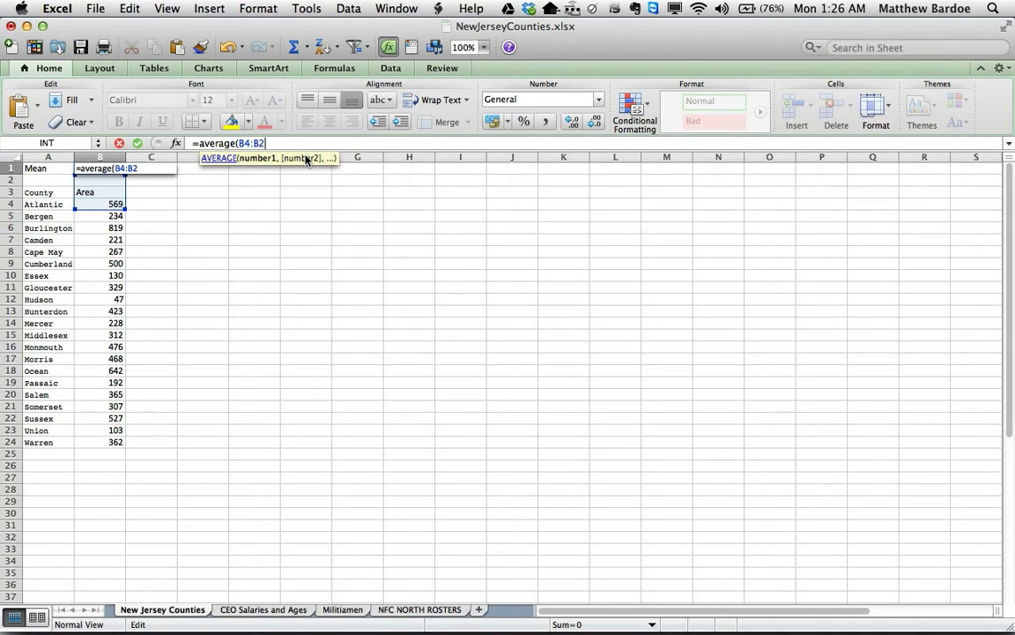
type("4")
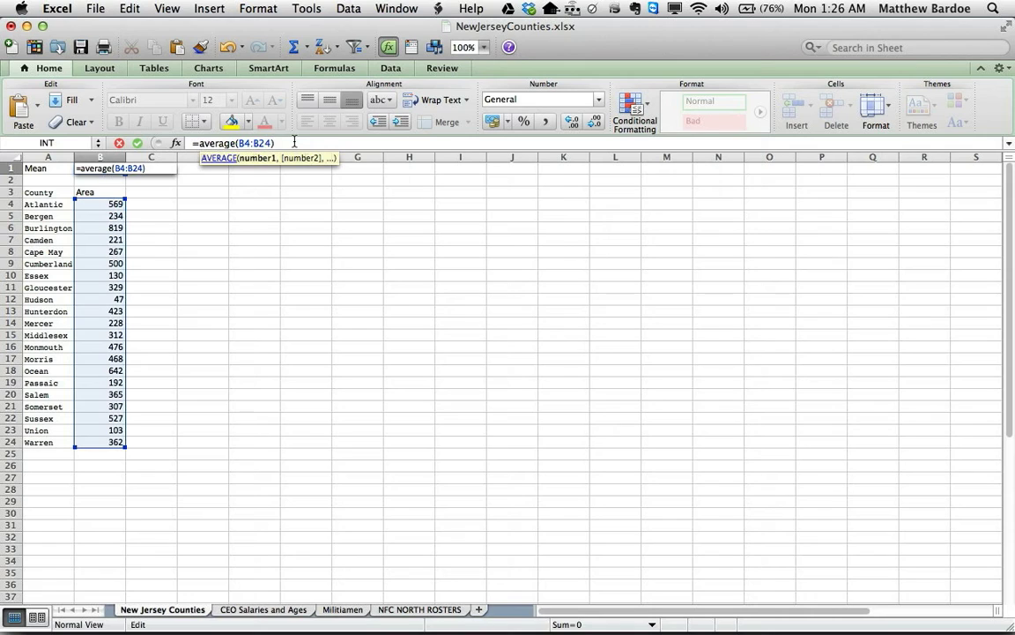
left_click(295, 141)
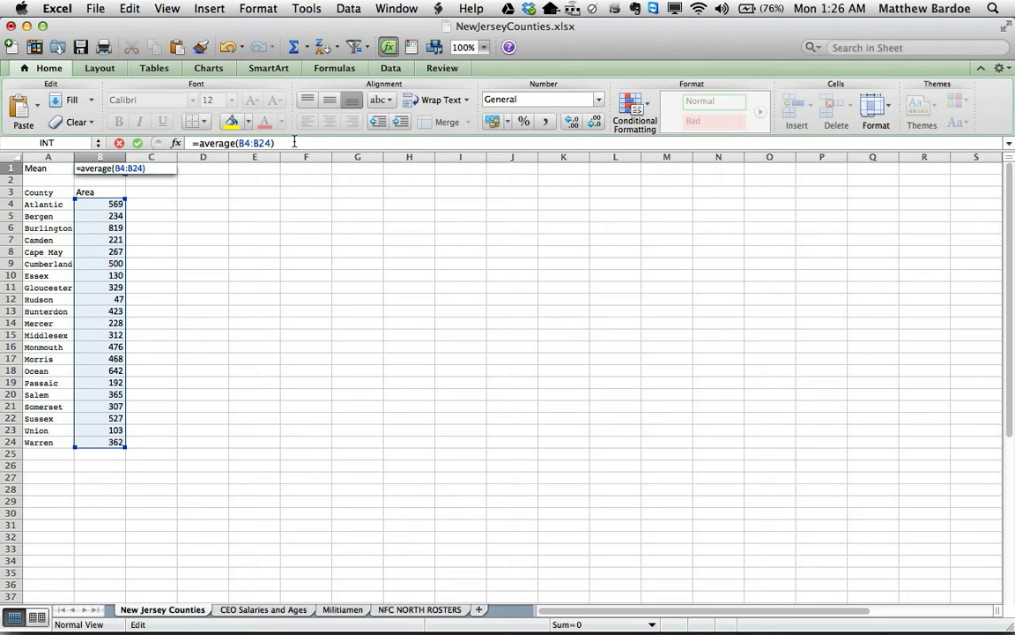
key("Return")
- Label cell A2 as Std Dev and calculate the standard deviation of the county areas in B2 with =STDEV(B4:B24)
type("Std Dev")
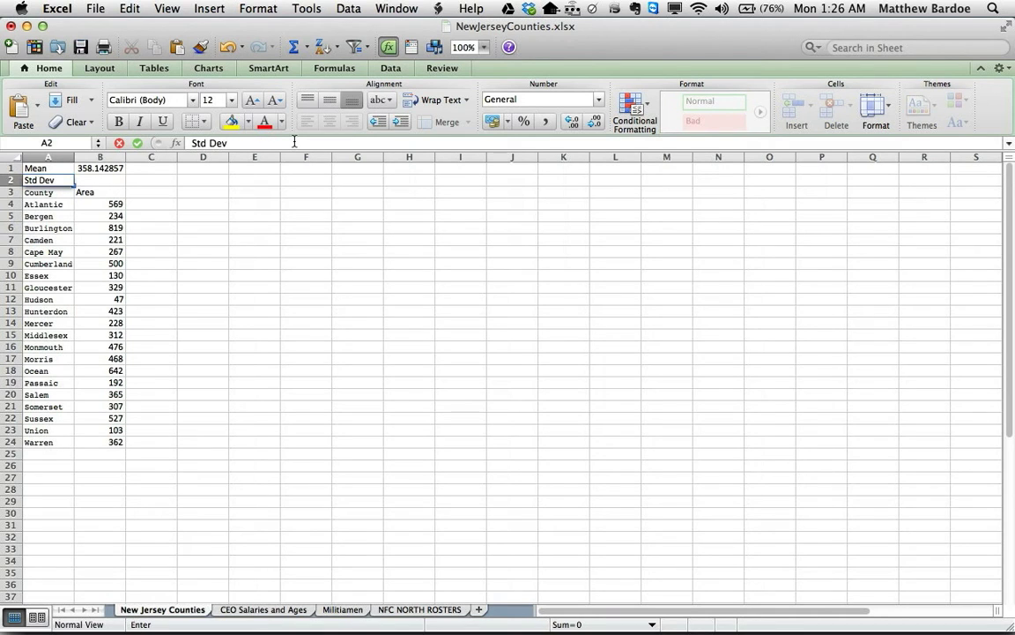
key("Tab")
type("=std")
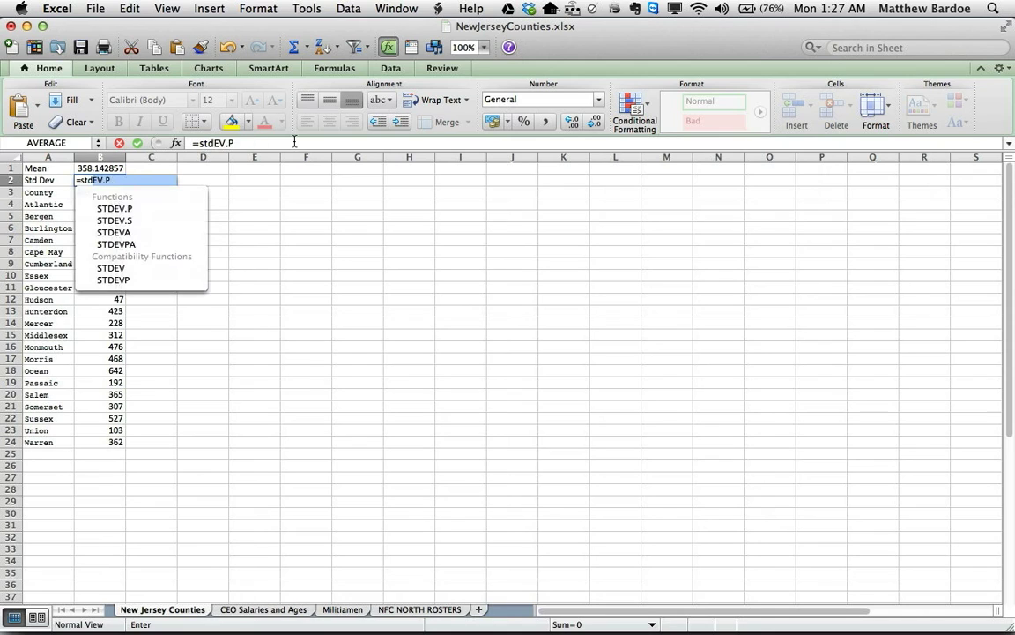
double_click(111, 268)
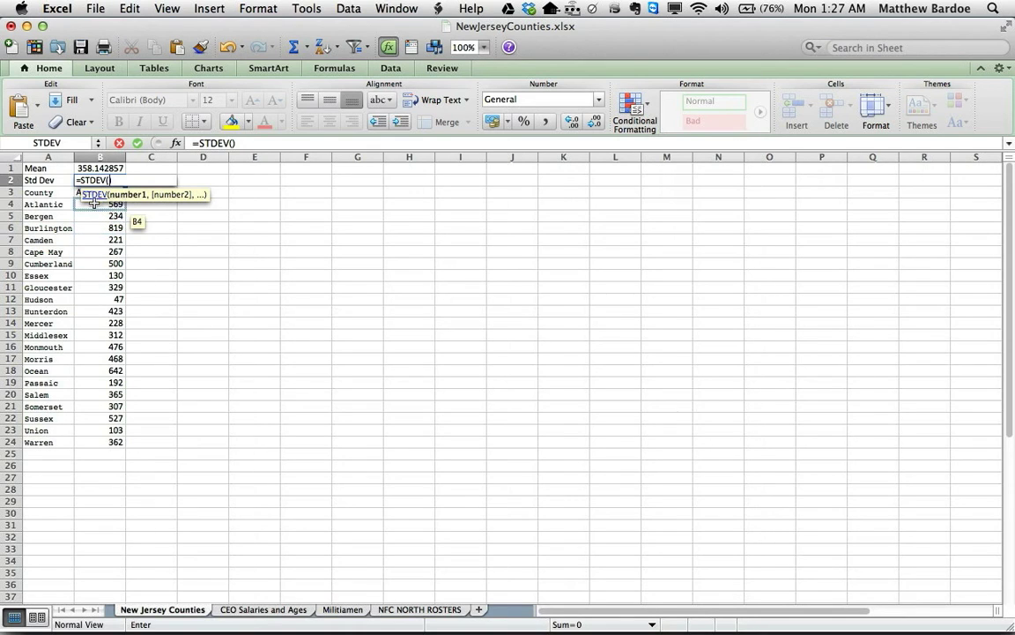
left_click_drag(114, 205, 114, 218)
left_click_drag(94, 292, 95, 447)
type(")")
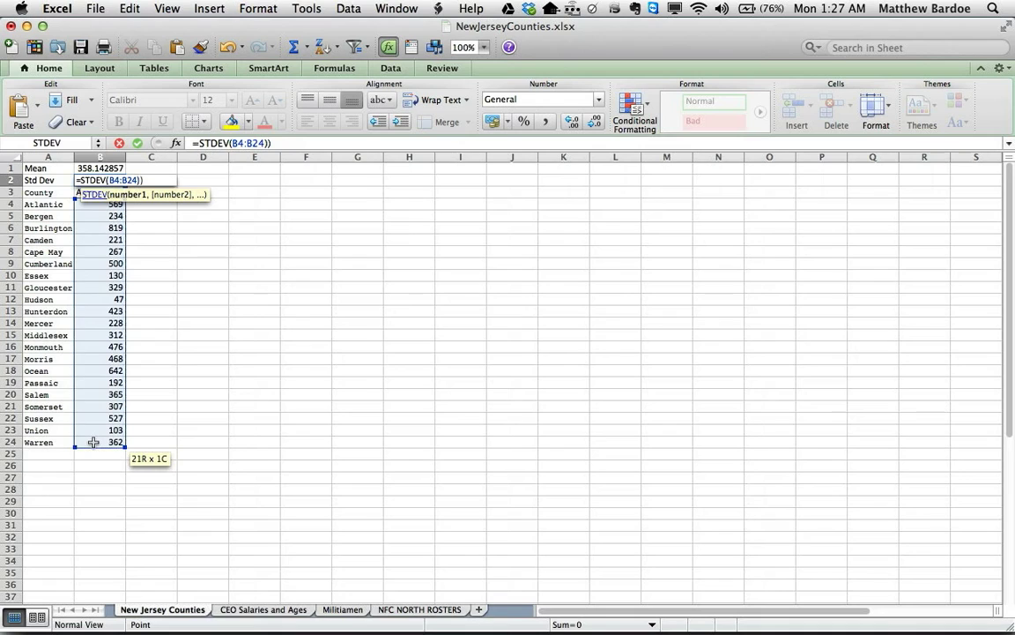
key("BackSpace")
key("Return")
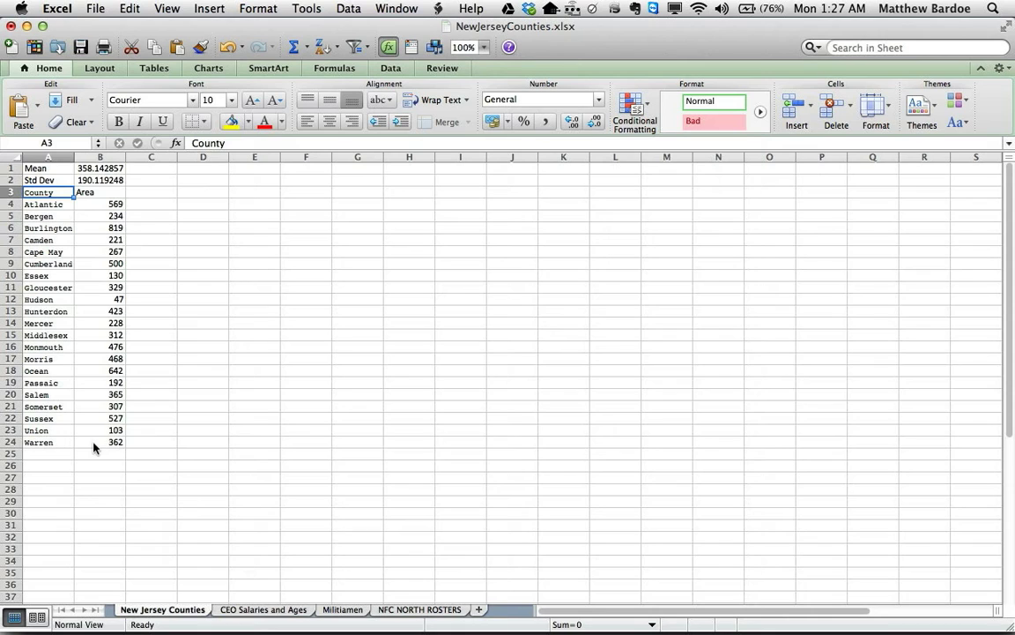
- Calculate the mean minus one standard deviation in cell E1 with the formula =B1-B2
left_click(255, 168)
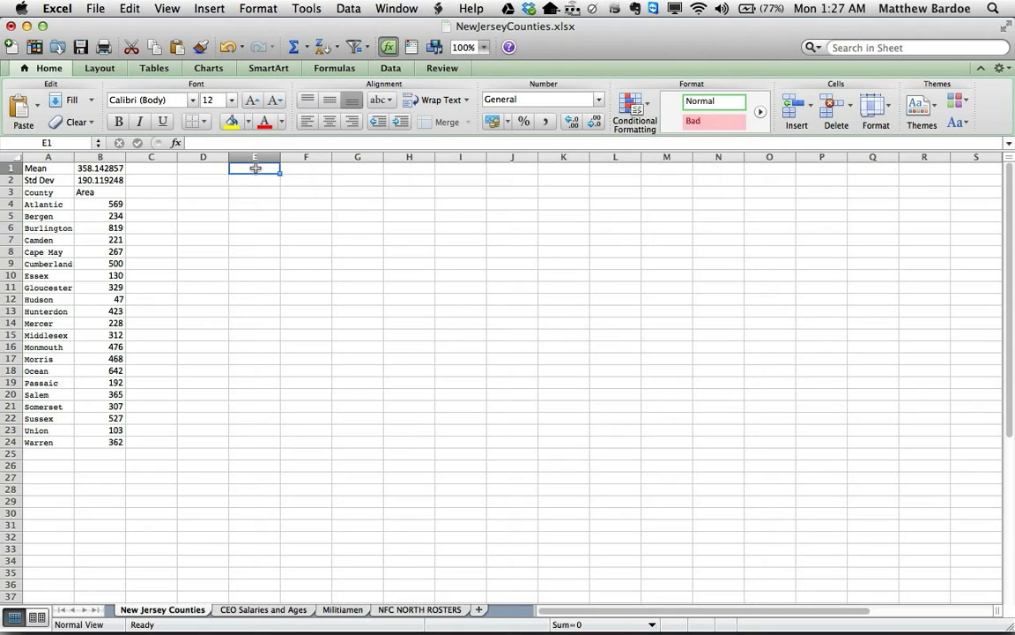
type("=")
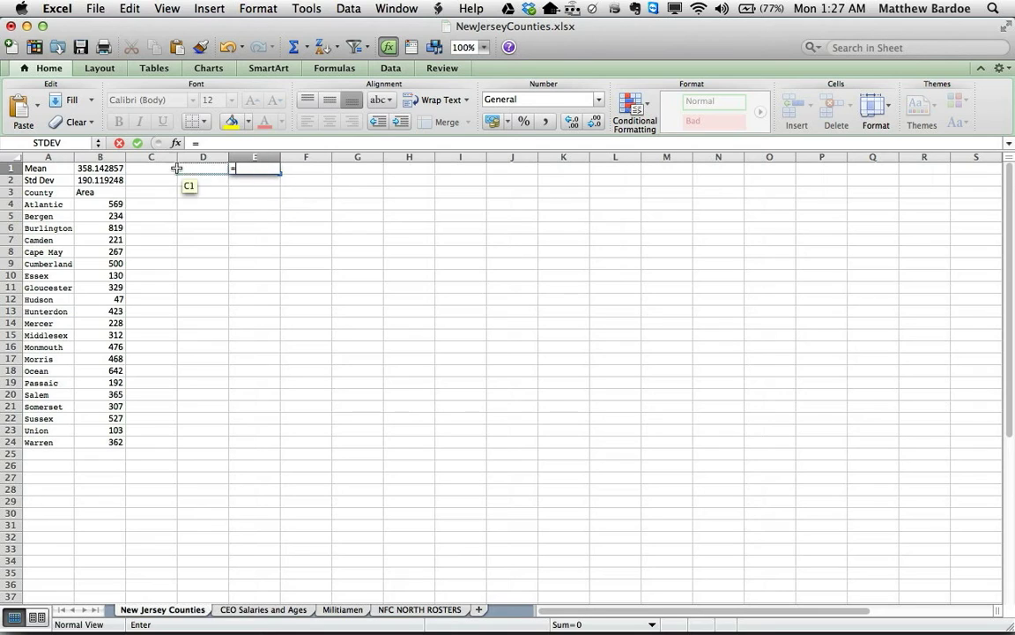
left_click(95, 170)
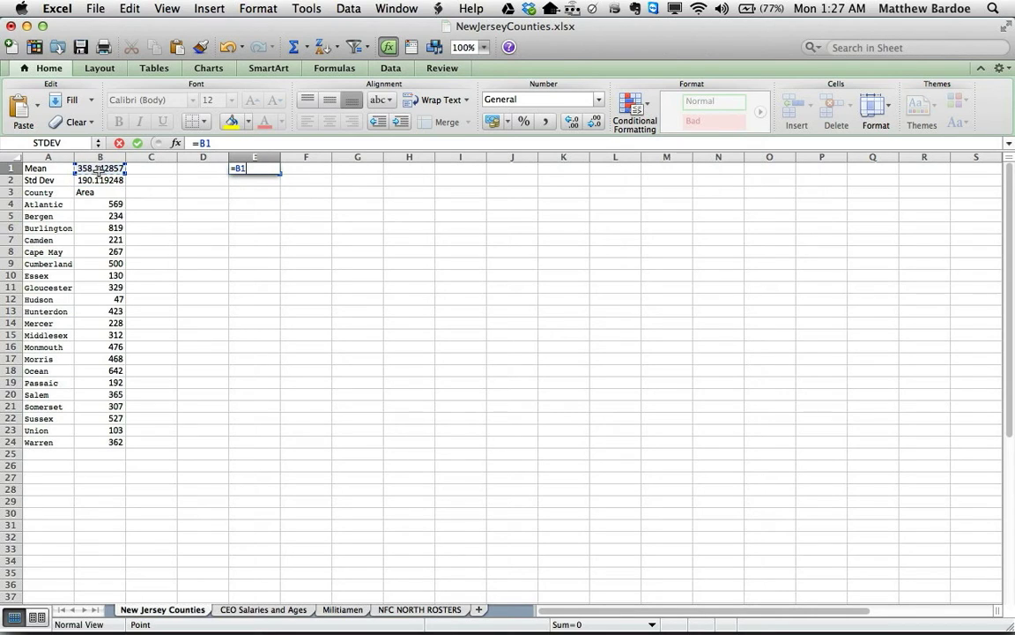
type("-")
left_click(105, 181)
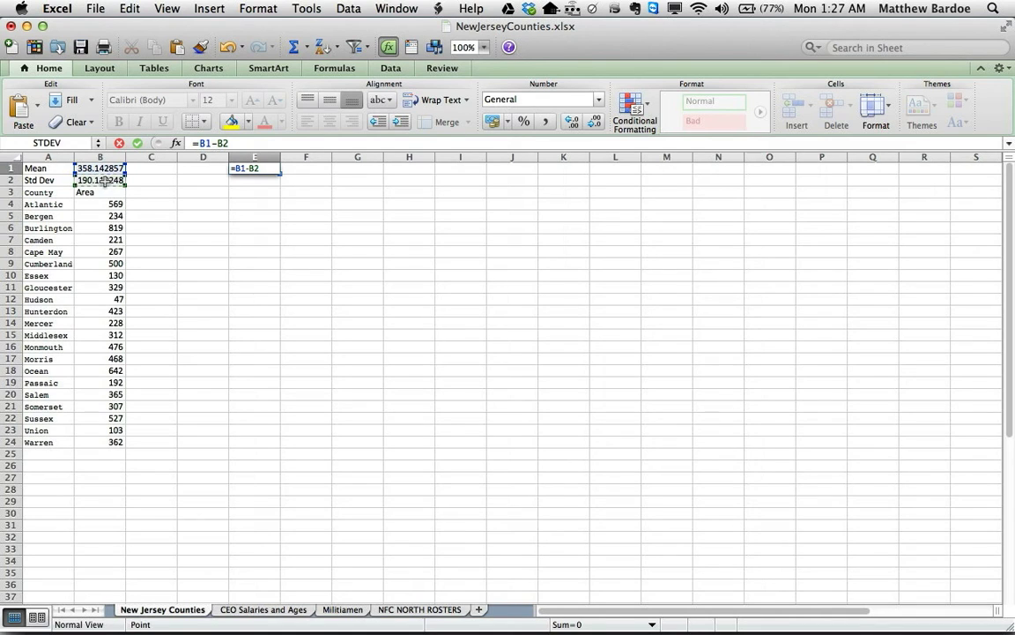
key("Return")
key("Up")
key("Right")
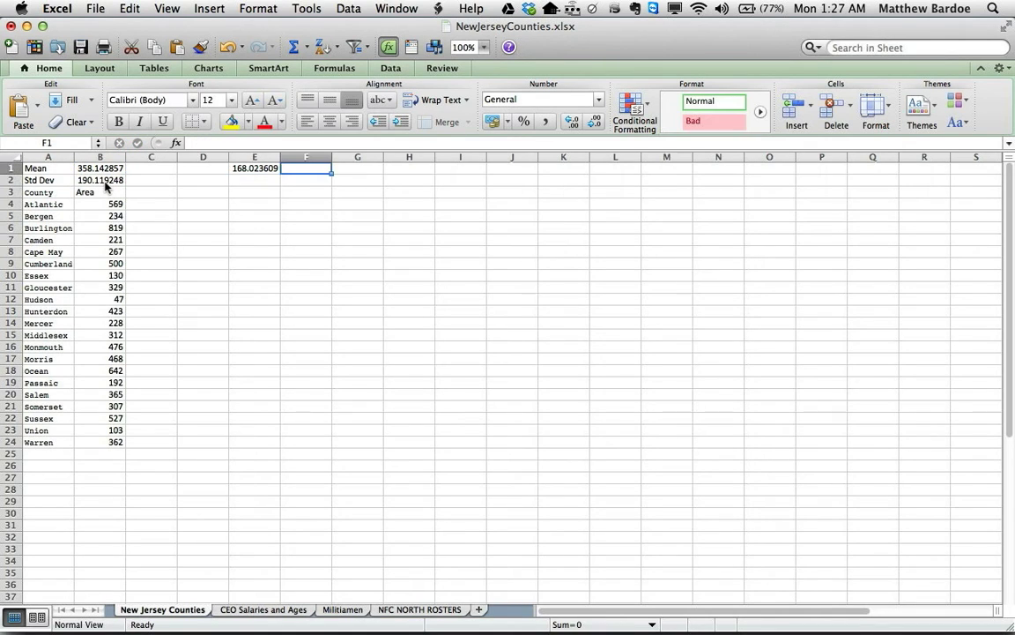
- Calculate the mean plus one standard deviation in cell F1 with the formula =B1+B2
type("=")
left_click(94, 168)
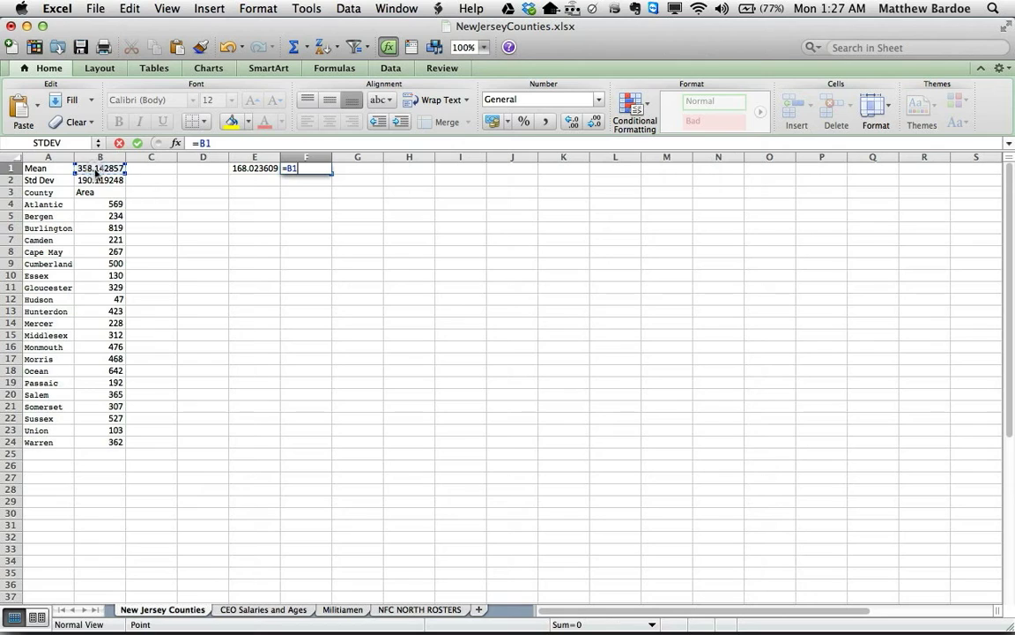
type("+")
left_click(103, 179)
key("Return")
- Review the lower and upper one-standard-deviation limits in cells E1 and F1
key("Up")
key("Left")
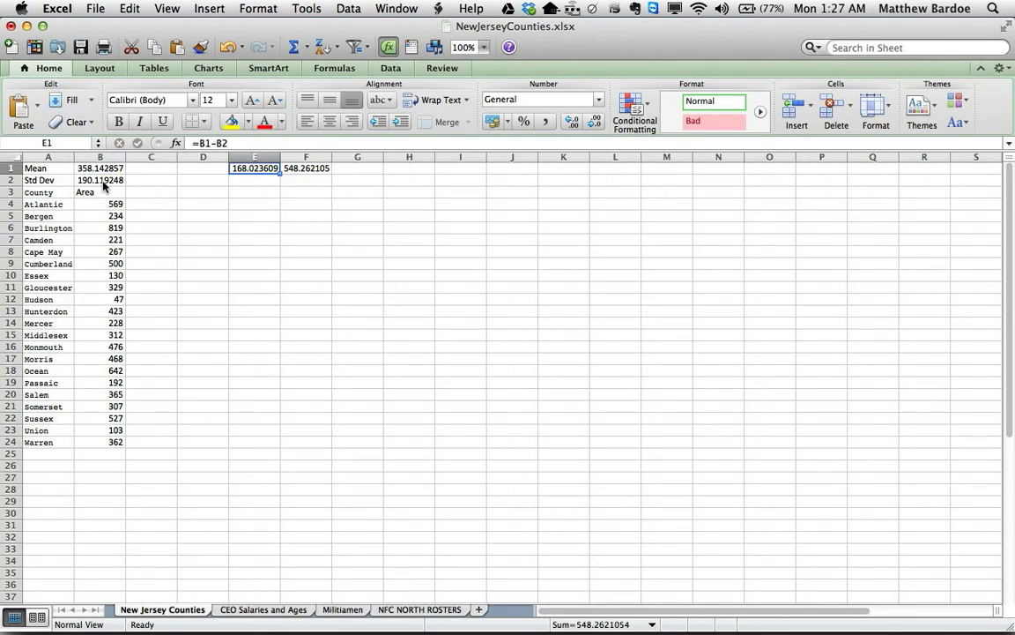
key("Right")
key("Left")
key("Right")
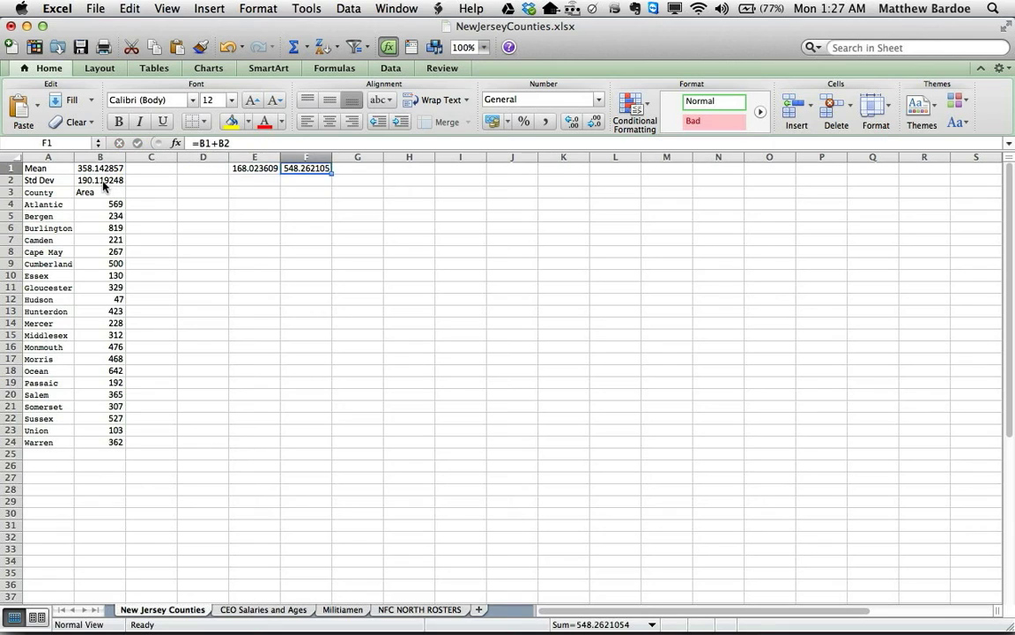
key("Left")
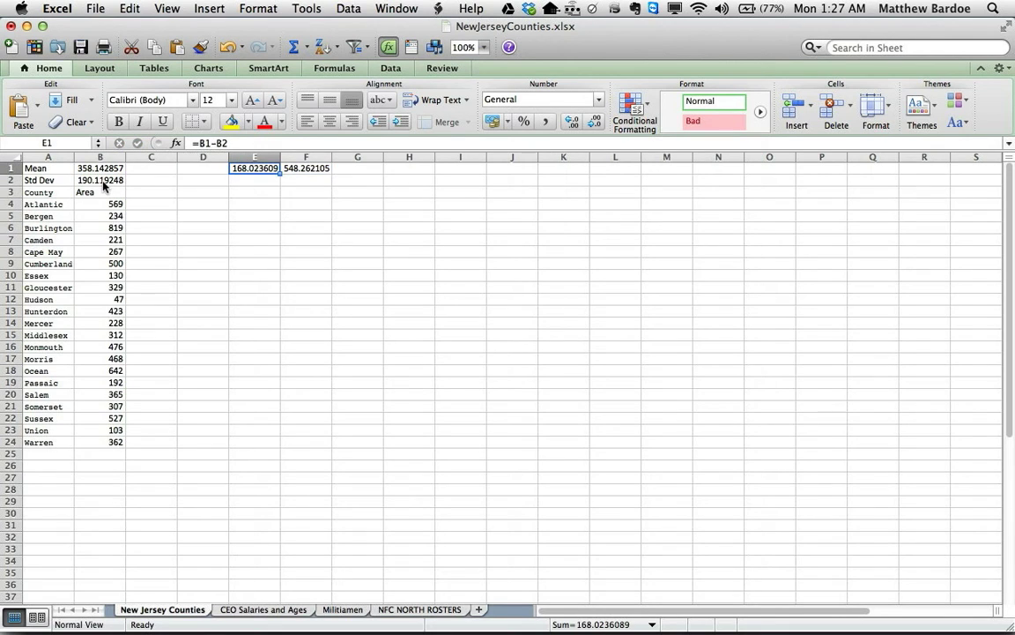
key("Right")
key("Left")
key("Right")
key("Left")
key("Right")
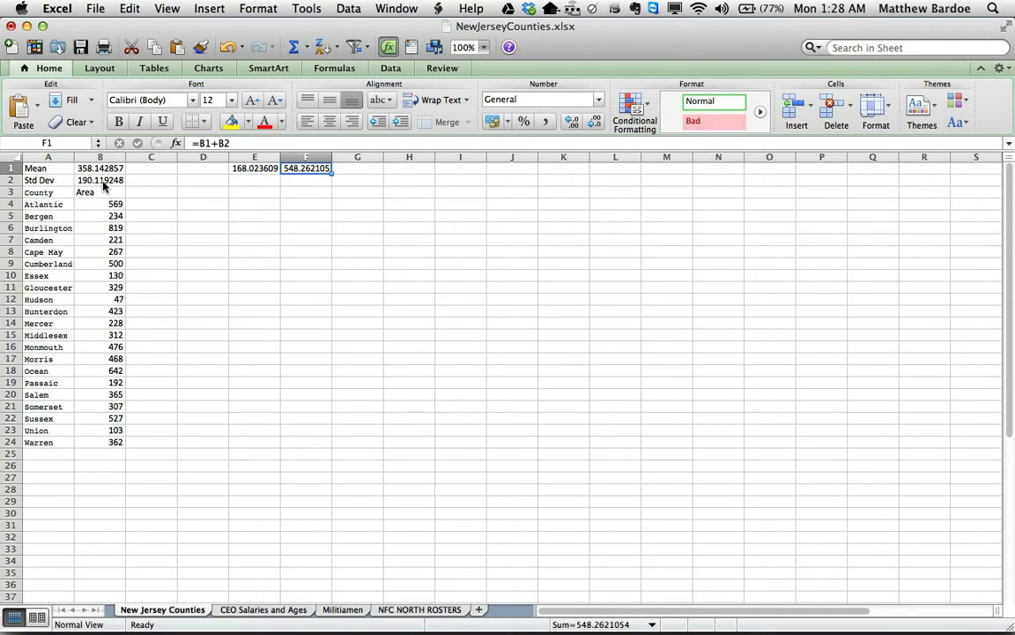
- Sort the county rows A4:B24 by Area from smallest to largest
left_click_drag(41, 204, 103, 442)
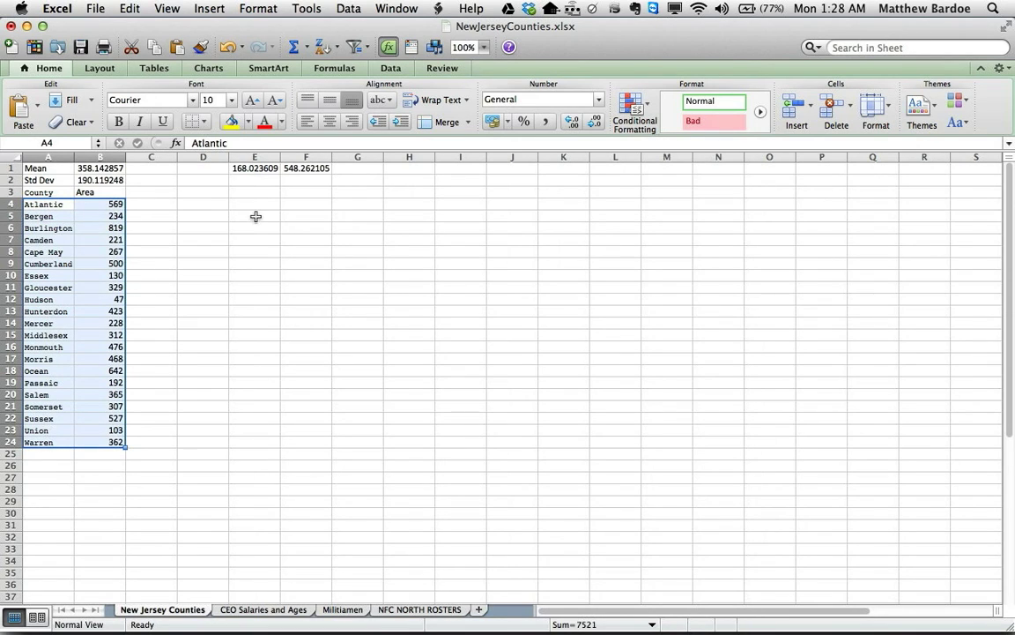
left_click(349, 8)
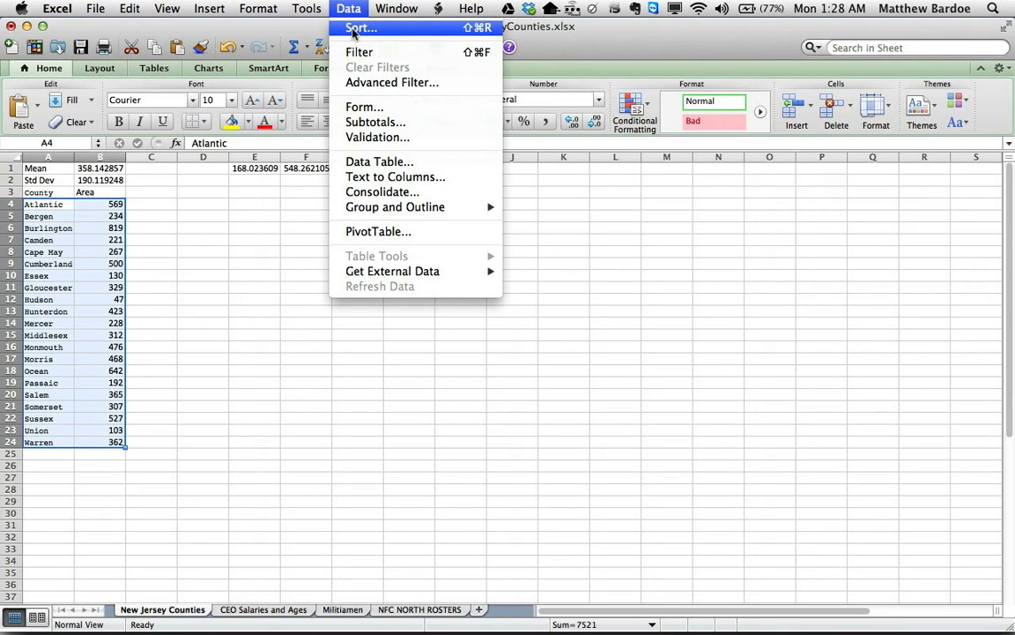
left_click(353, 30)
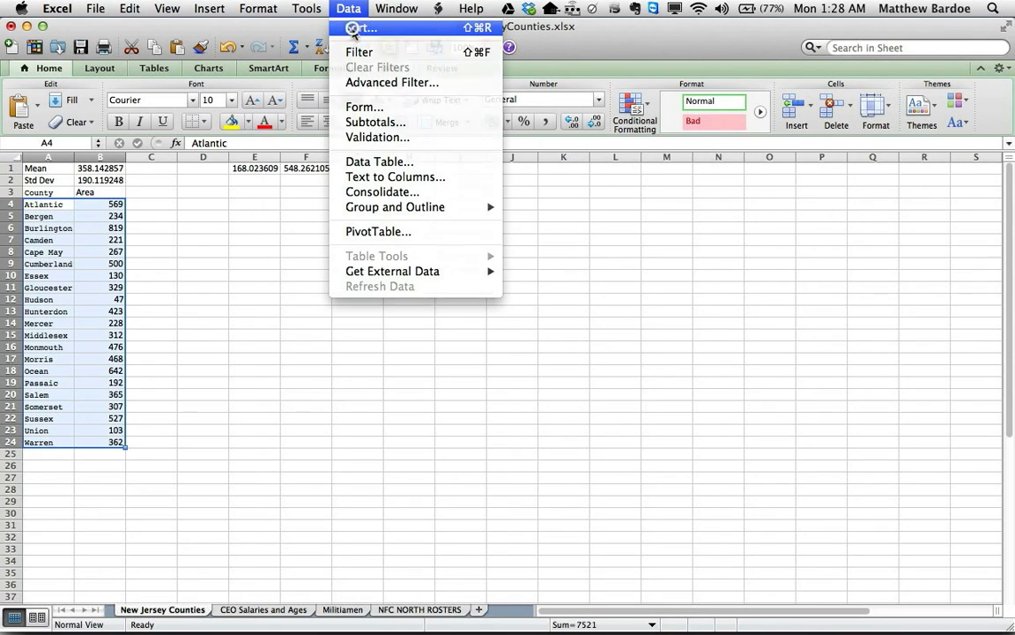
left_click(454, 87)
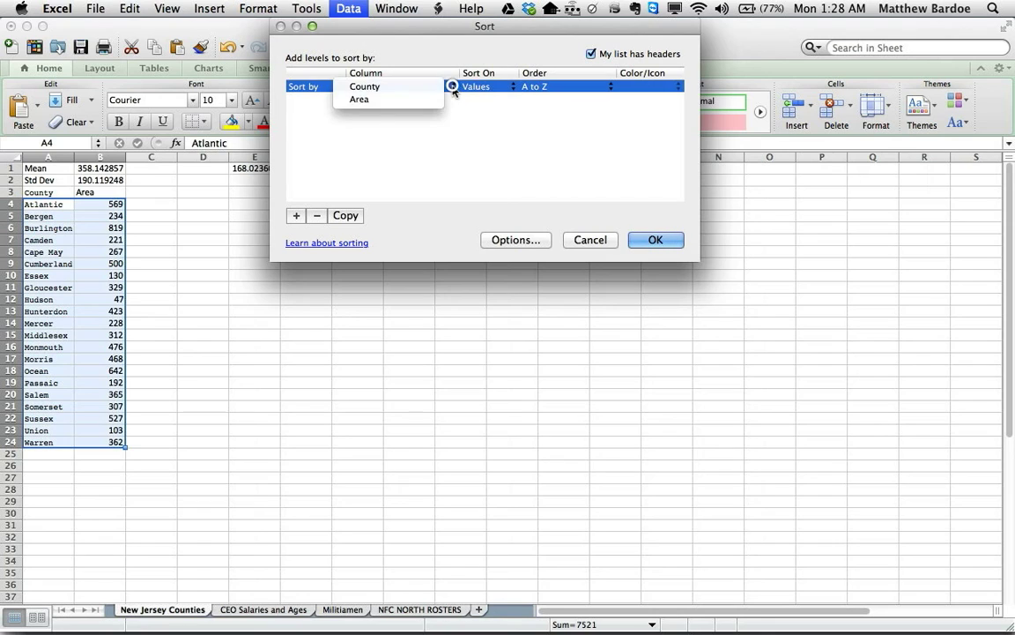
left_click(436, 98)
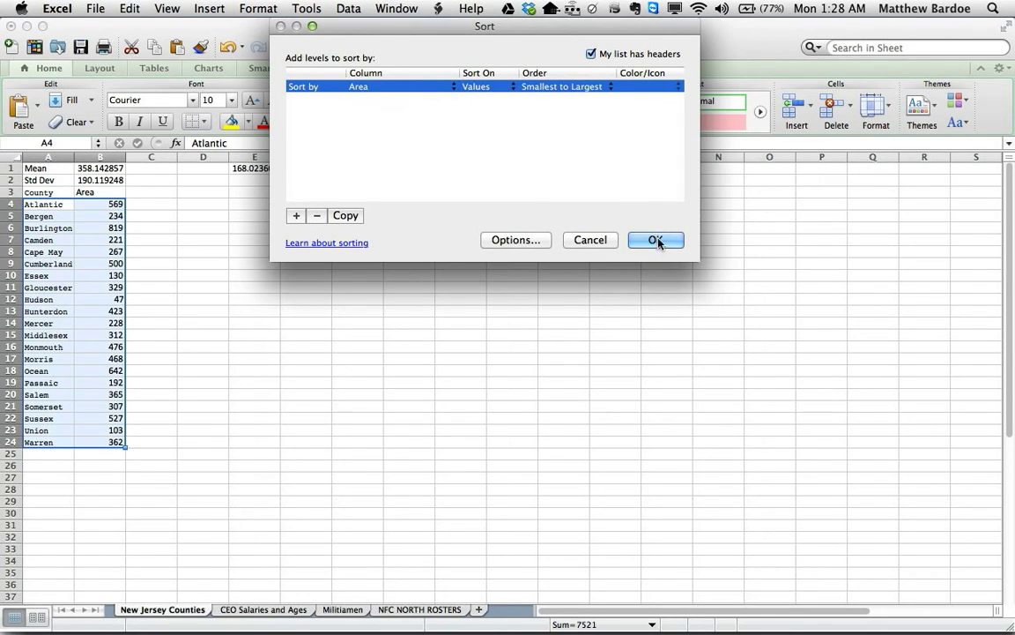
left_click(610, 87)
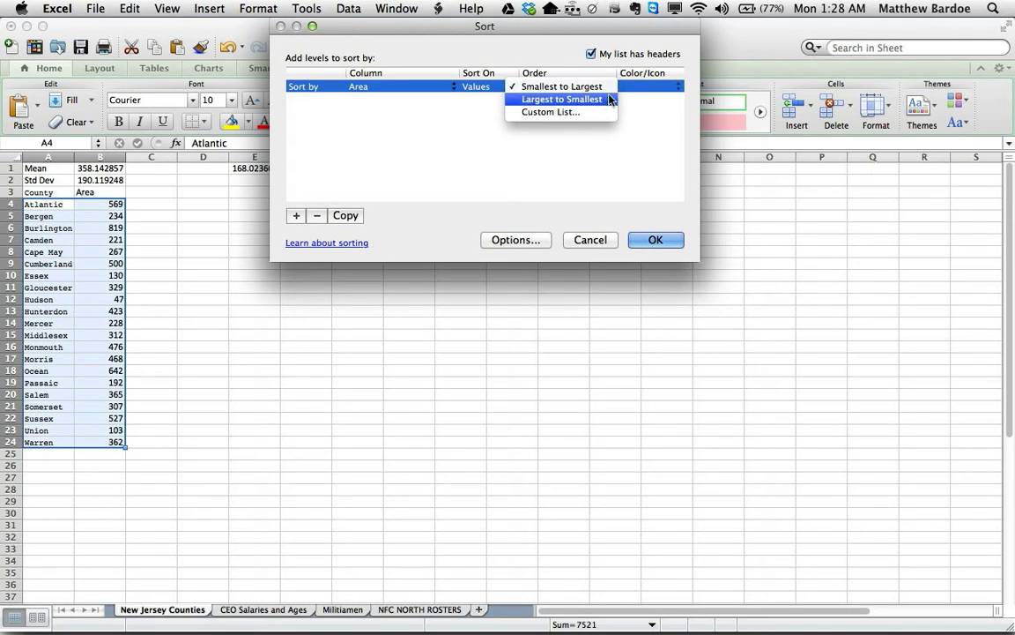
left_click(659, 240)
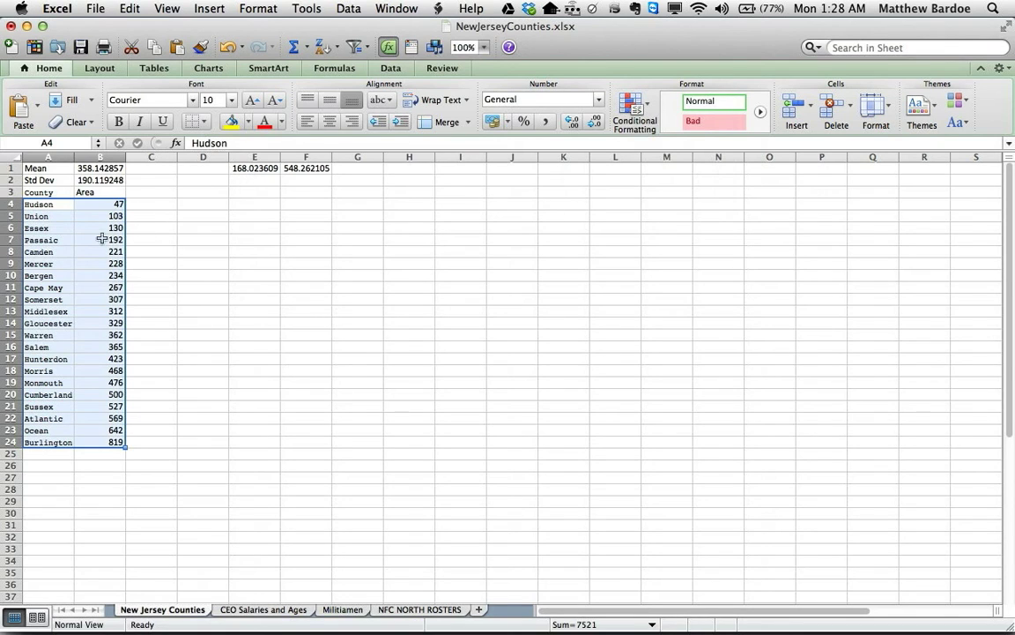
- Count the county rows in A4:B24 and enter the proportion formula =G1/21 in cell H1
left_click(52, 204)
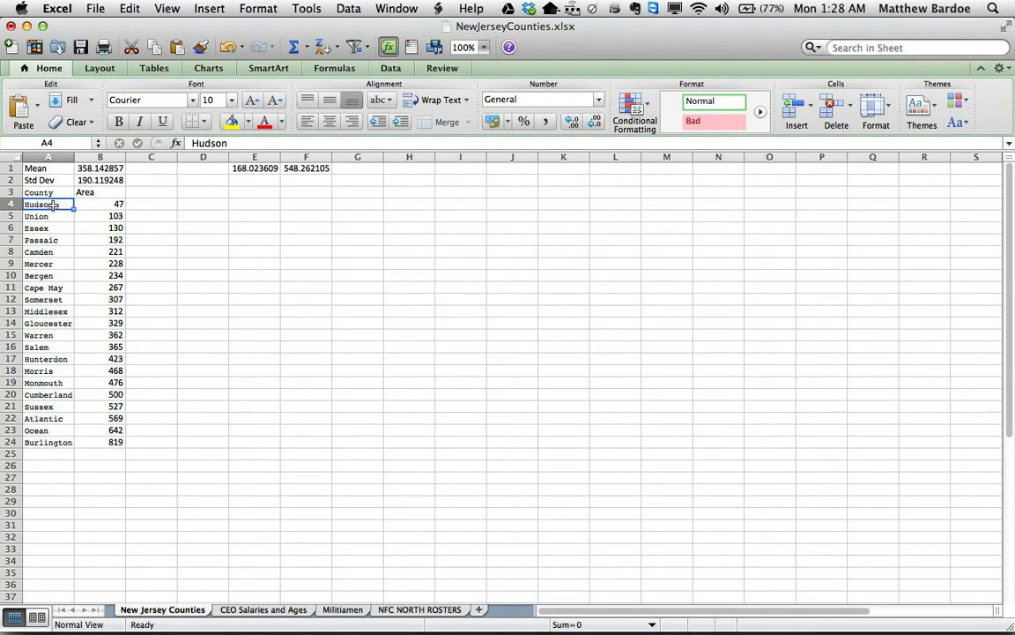
left_click_drag(55, 204, 38, 142)
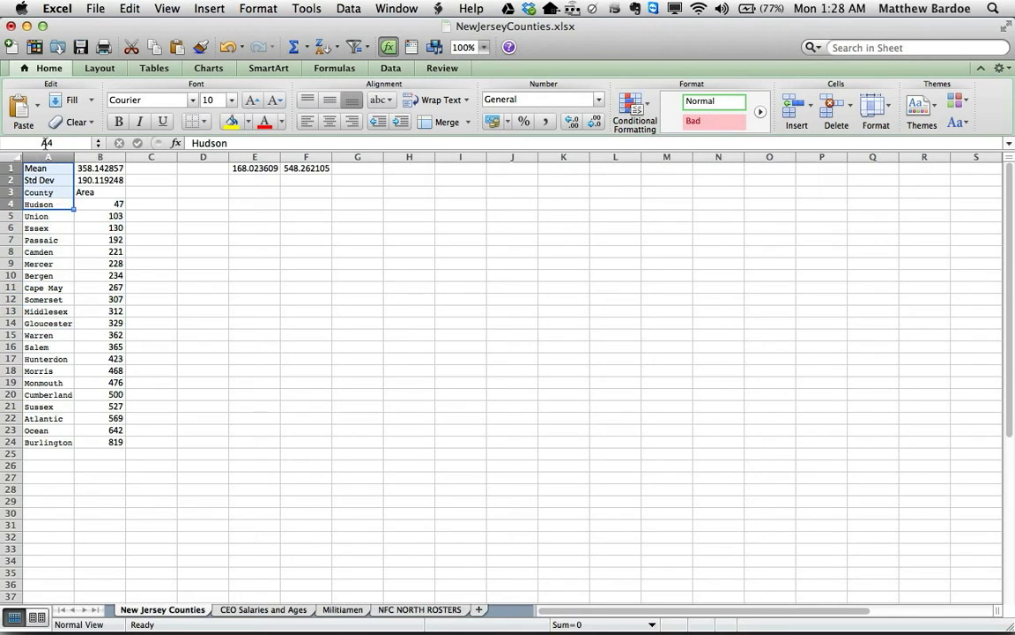
left_click_drag(49, 203, 98, 438)
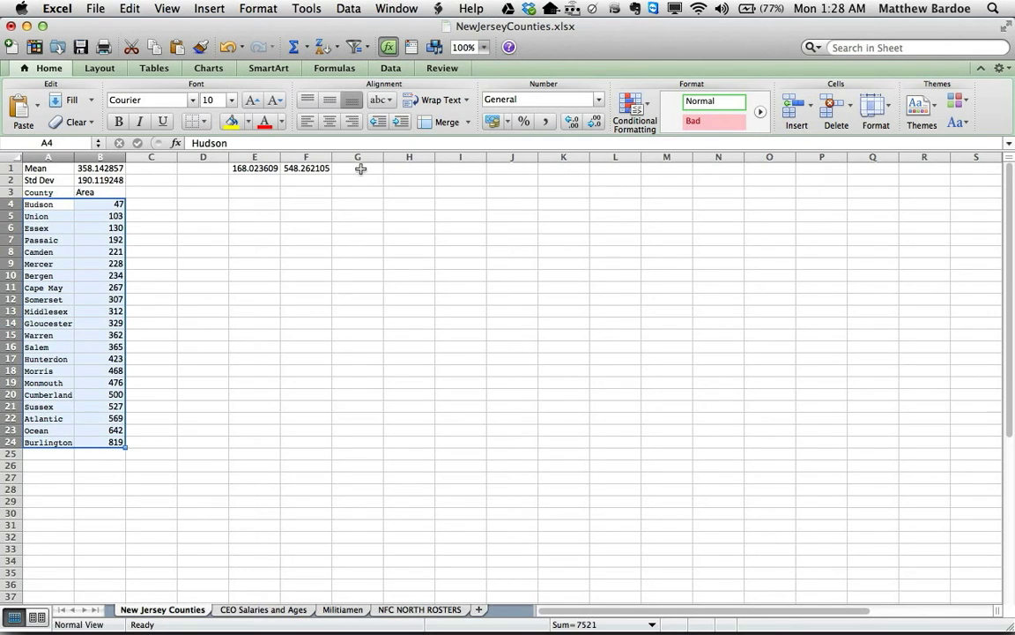
left_click(399, 168)
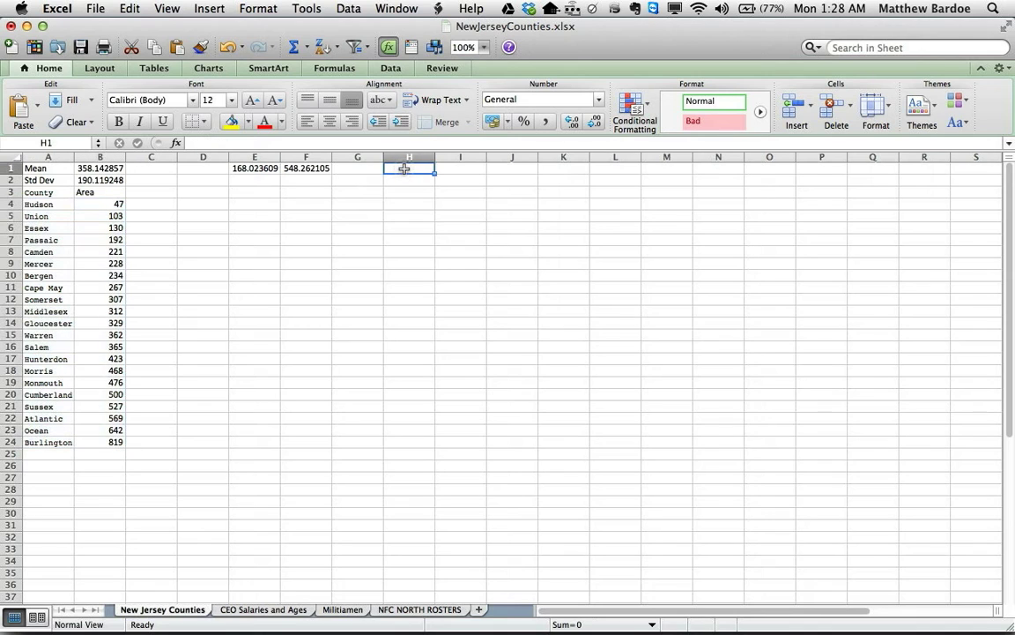
type("=")
key("Left")
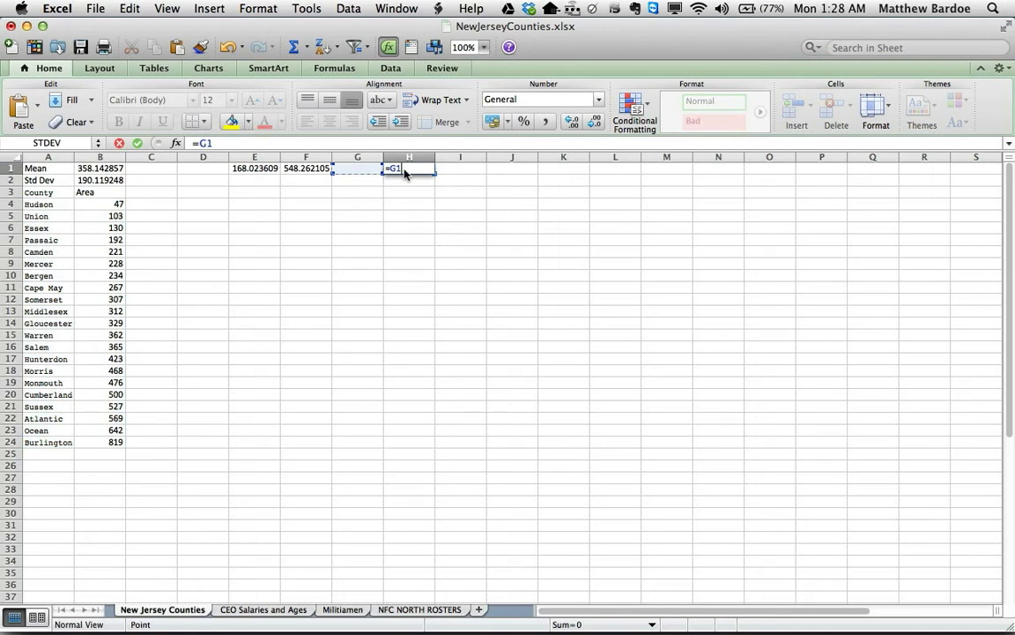
type("/21")
key("Return")
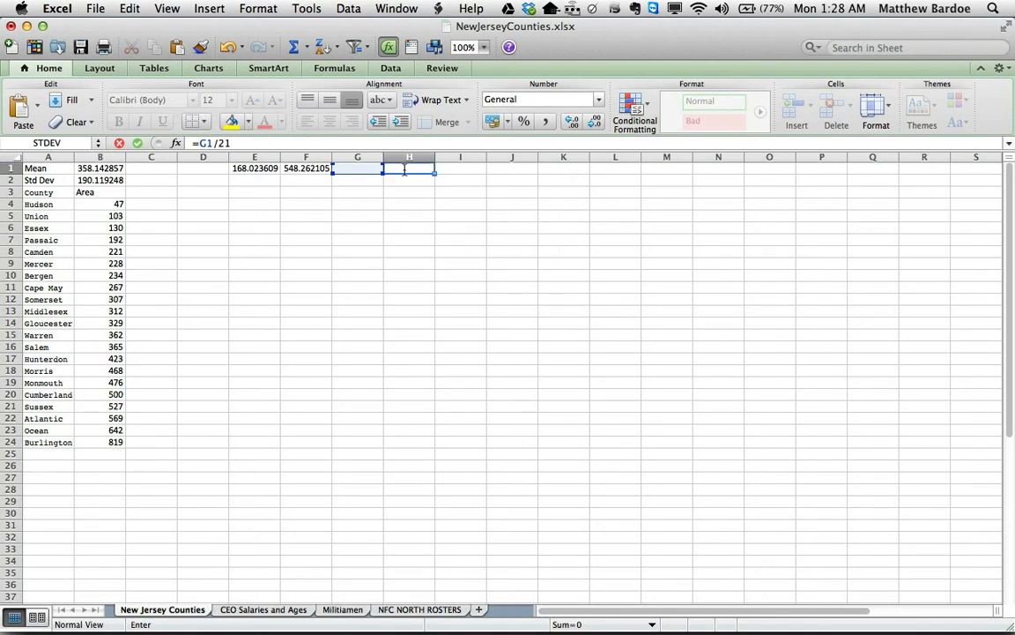
left_click(404, 171)
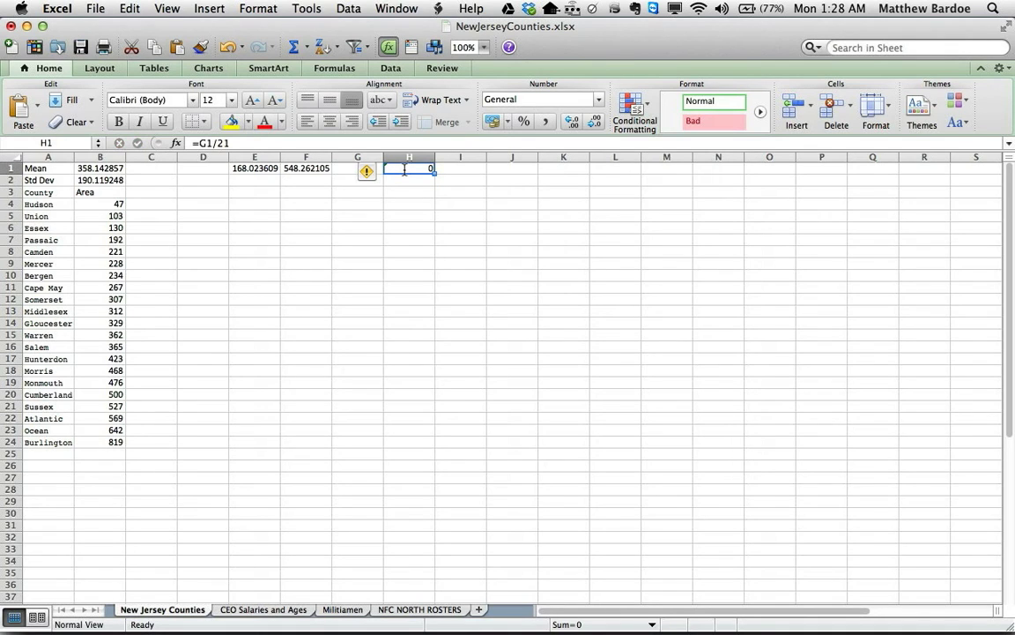
- Count the areas within one standard deviation of the mean in B7:B21 and enter 15 in cell G1
left_click(121, 240)
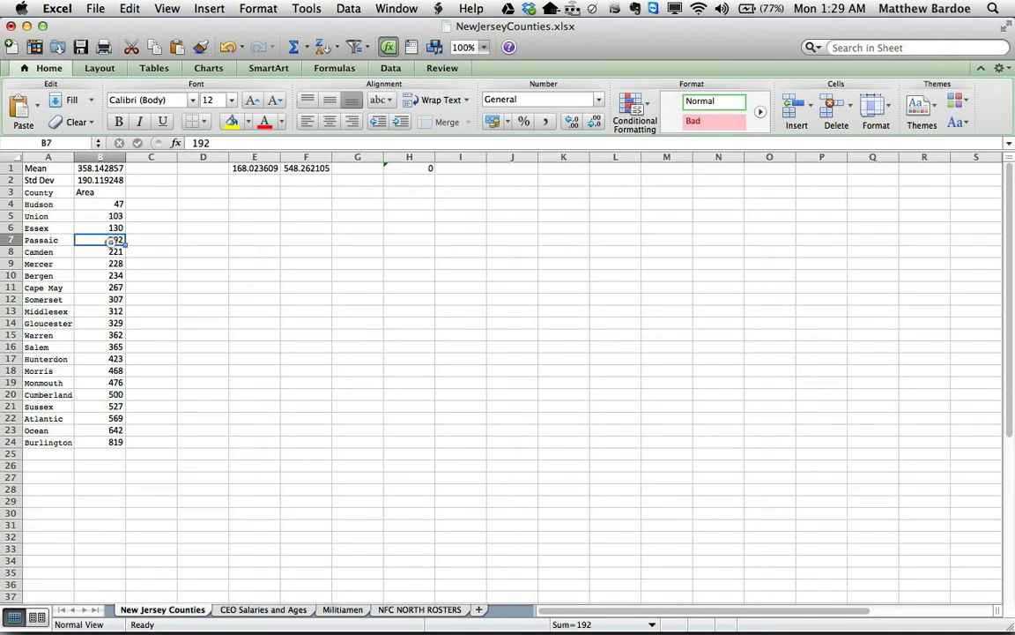
left_click_drag(112, 240, 100, 406)
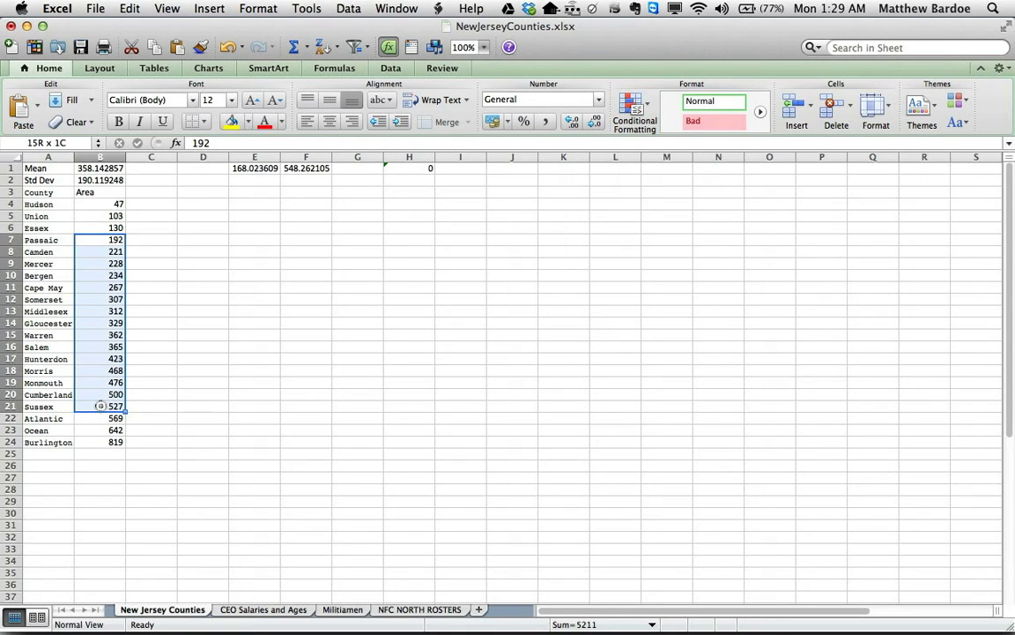
left_click(357, 168)
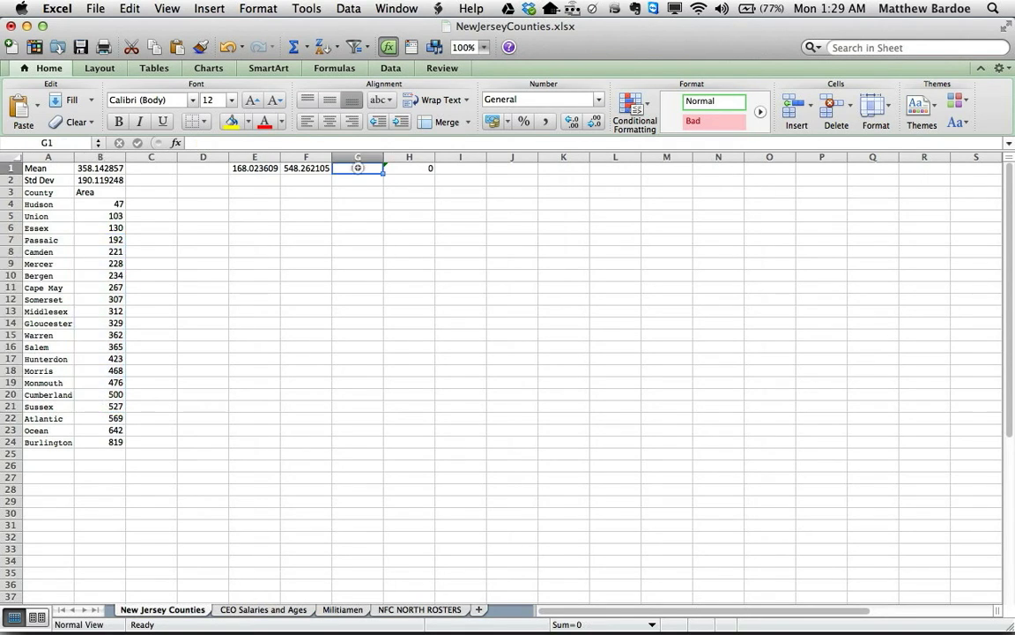
type("1")
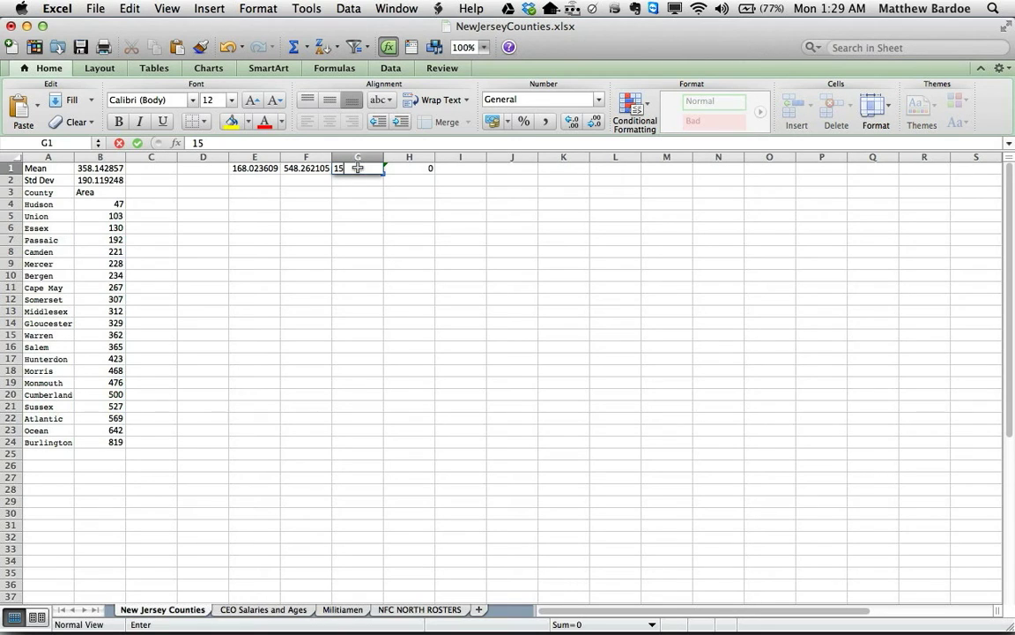
type("5")
key("Return")
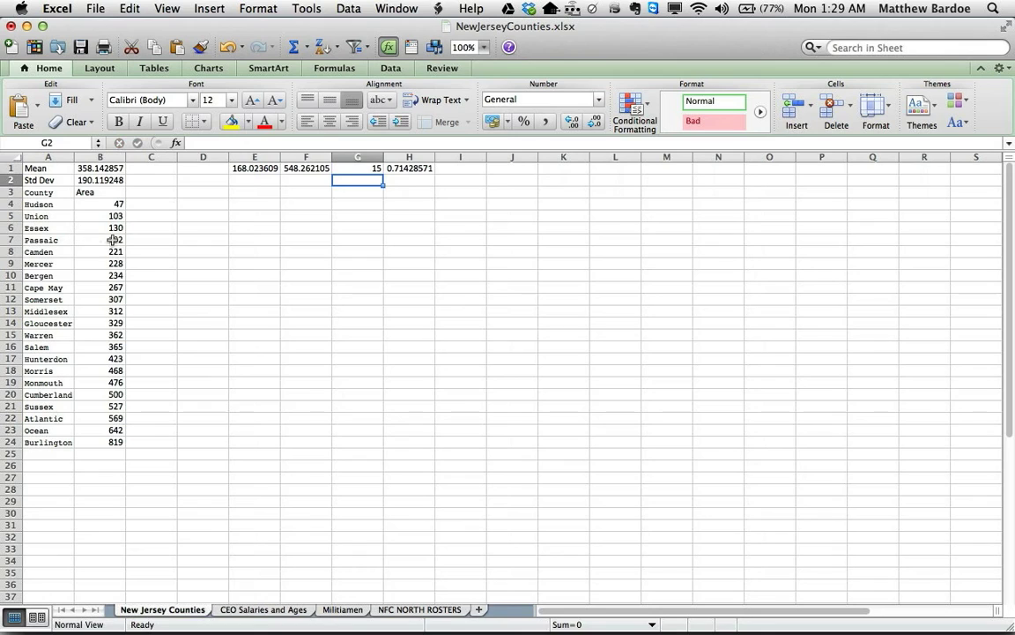
- Recheck the areas within the limits in B7:B21 and format the proportion in cell H1 as a percentage
left_click(115, 240)
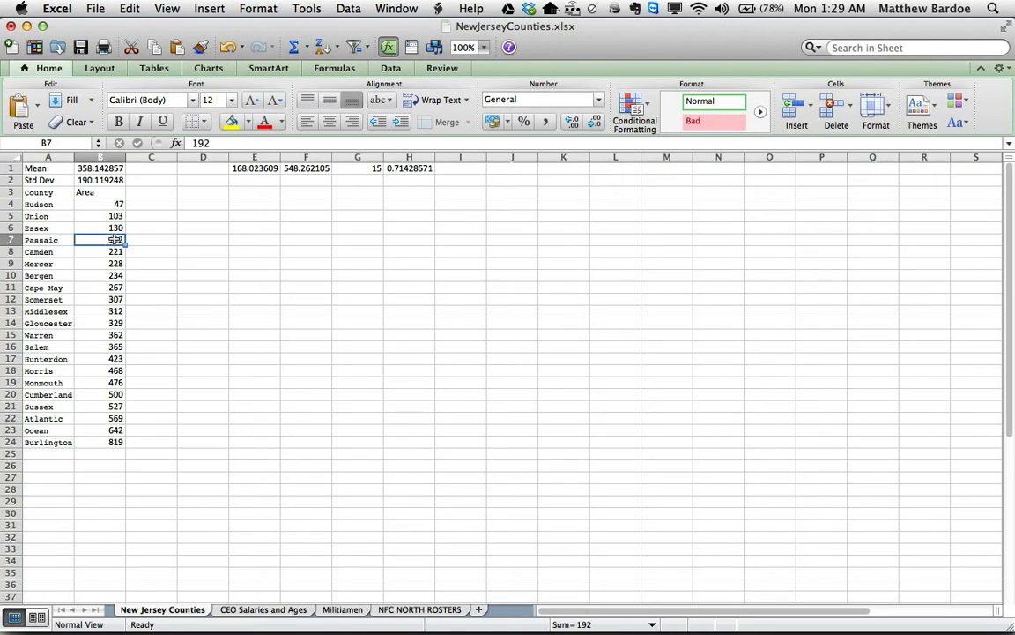
left_click_drag(114, 240, 115, 322)
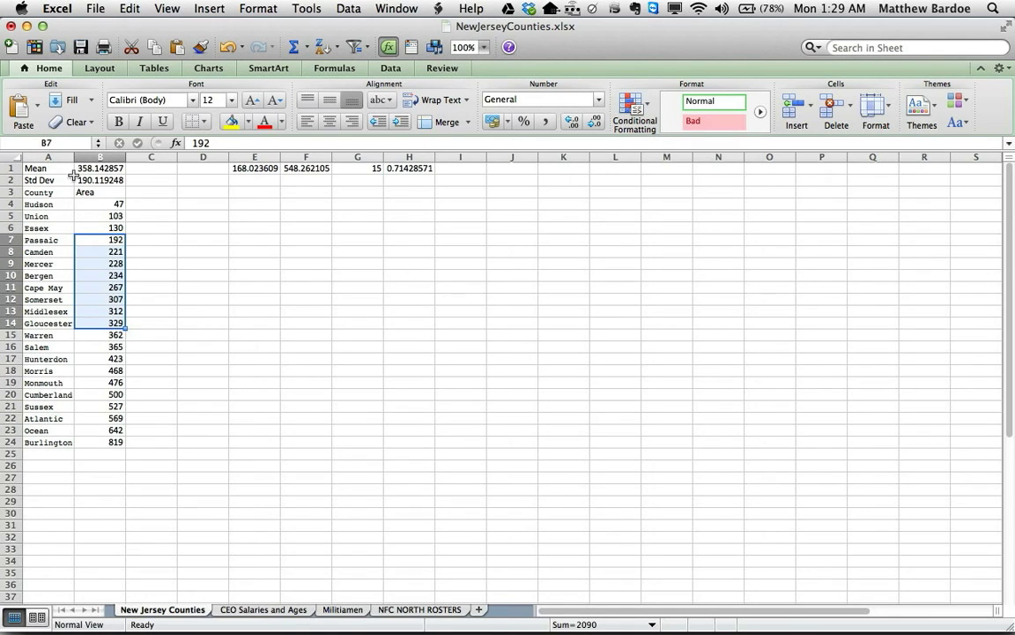
left_click(107, 240)
left_click_drag(109, 246, 117, 407)
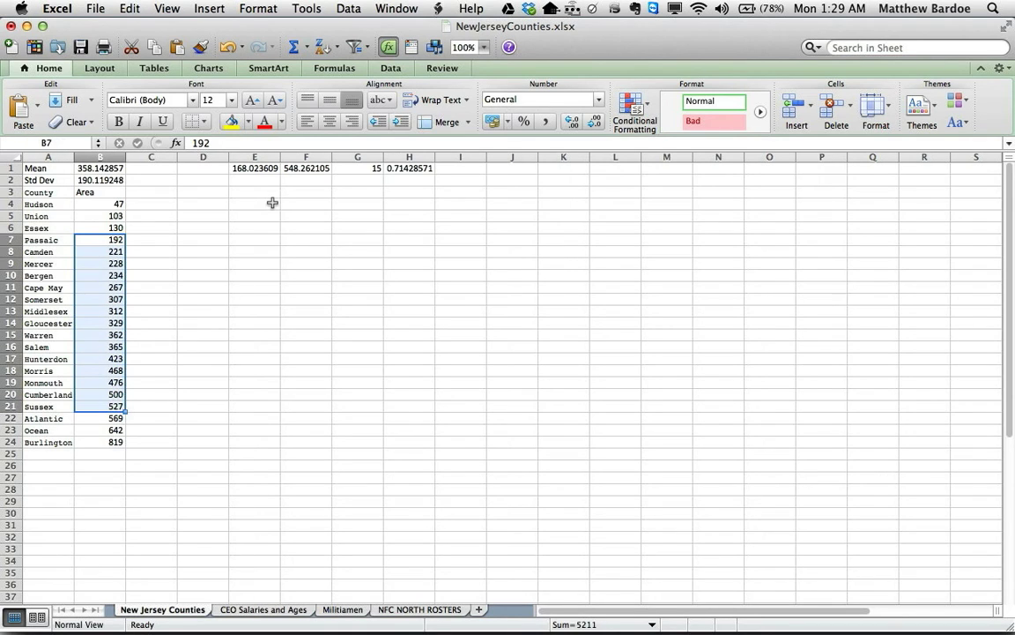
left_click(407, 169)
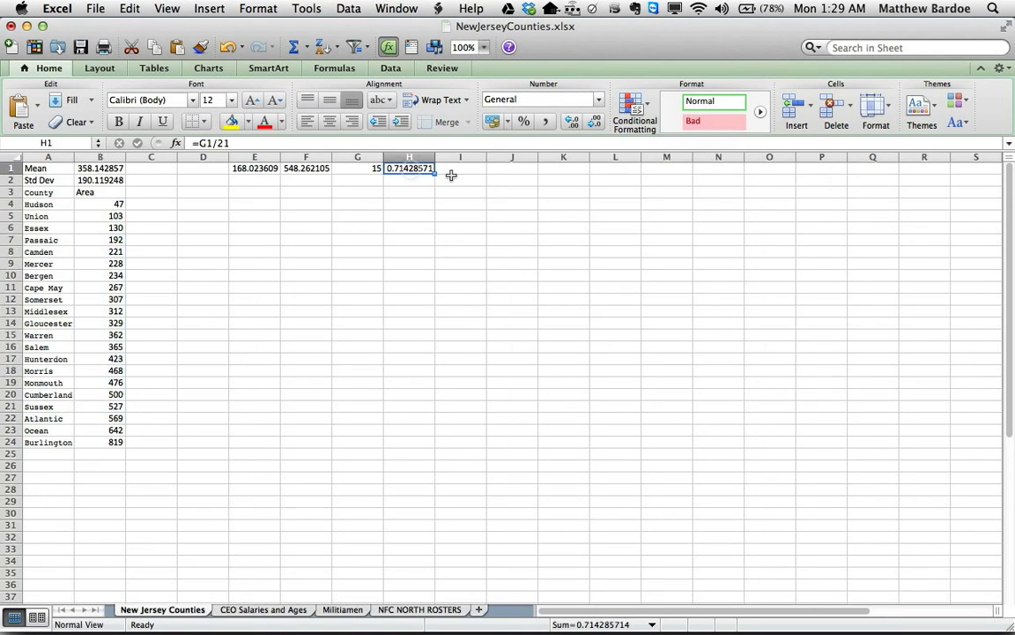
left_click(524, 123)
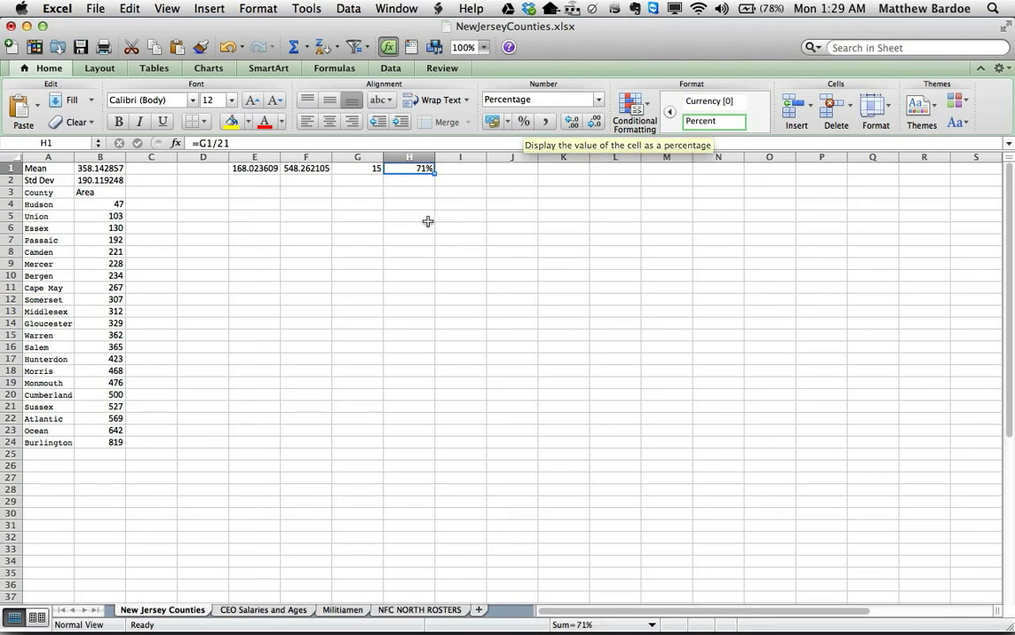
- Calculate the mean minus two standard deviations in cell E2 with the formula =B1-2*B2
left_click(253, 179)
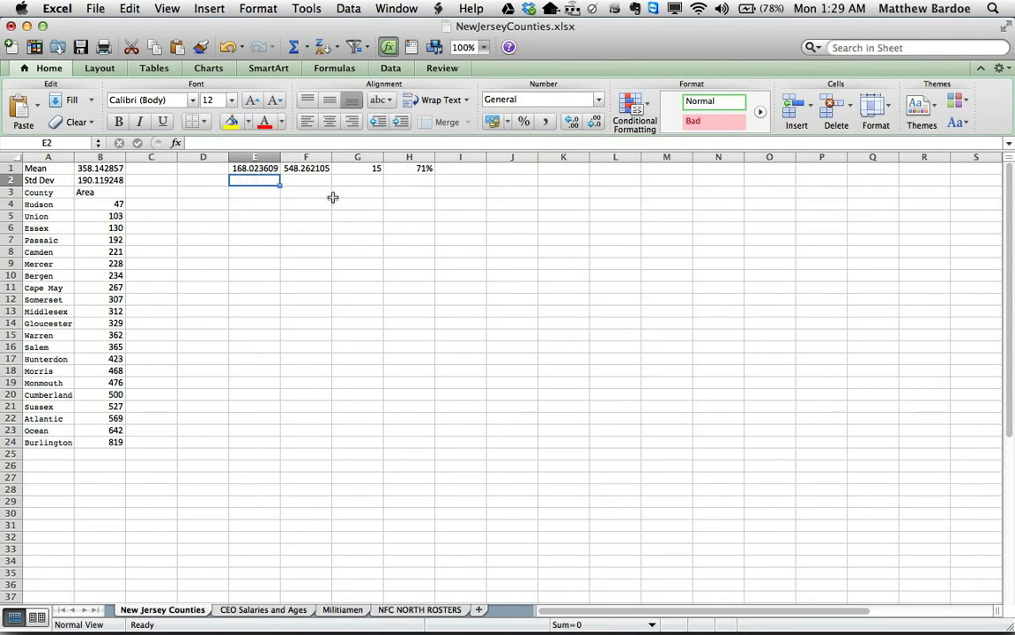
type("=")
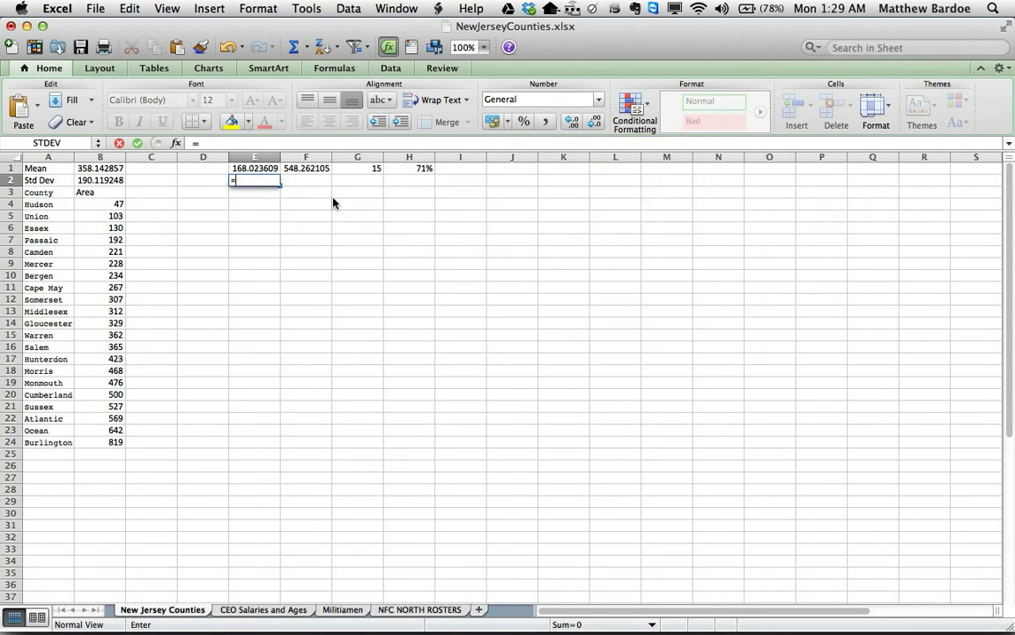
left_click(124, 168)
left_click(107, 168)
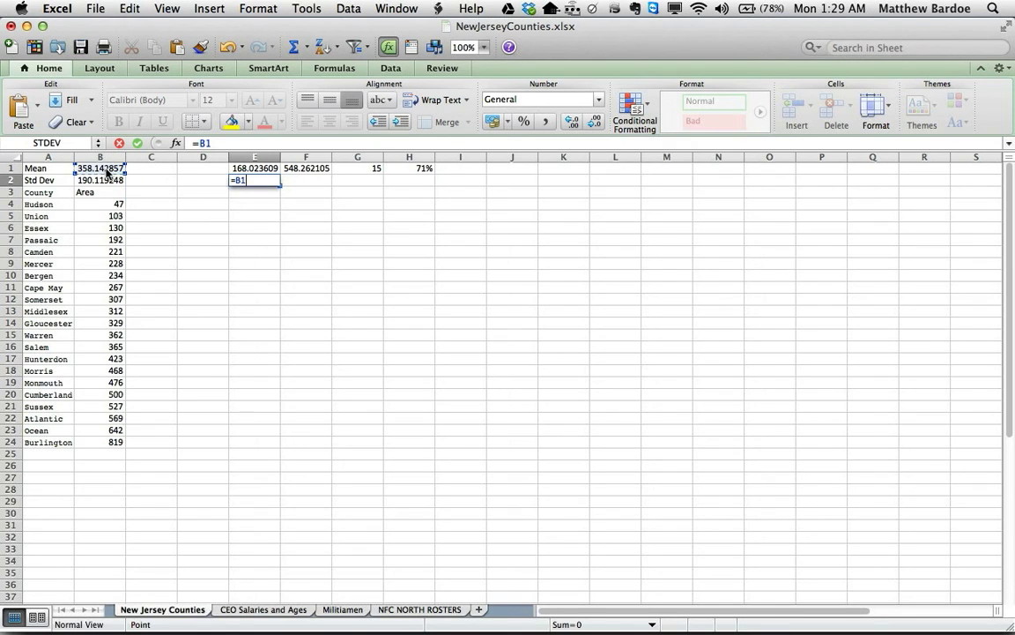
type("-2*")
left_click(106, 181)
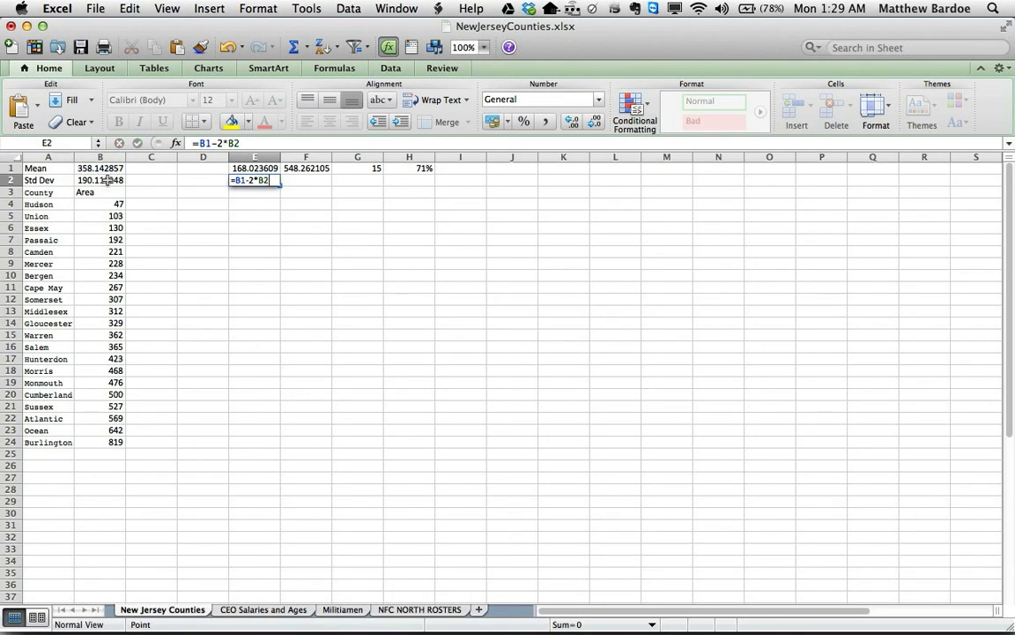
key("Return")
- Calculate the mean plus two standard deviations in cell F2 with the formula =B1+2*B2
key("Up")
key("Right")
type("=")
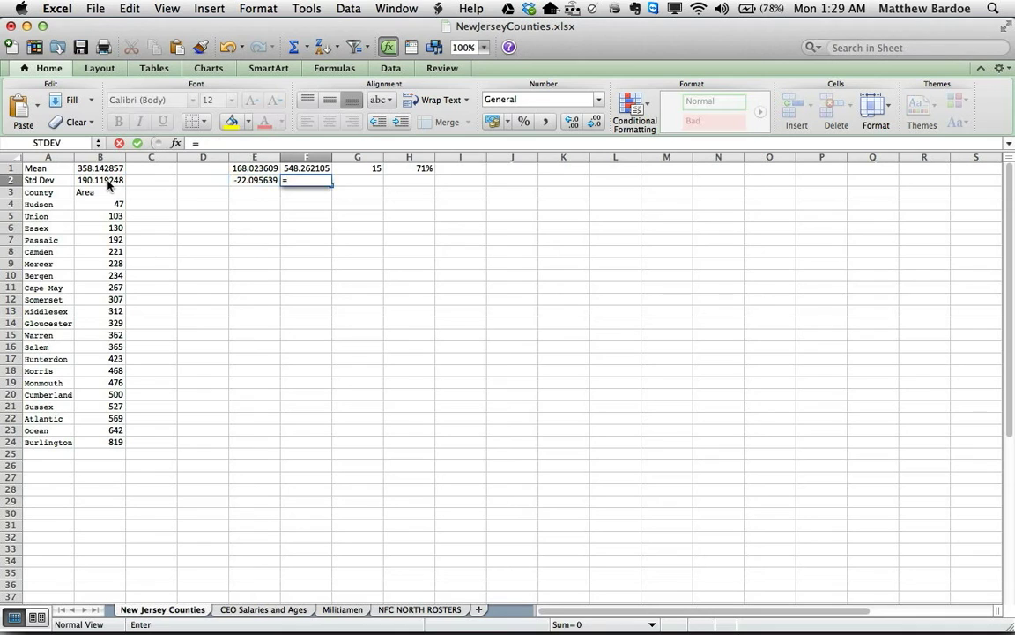
left_click(101, 168)
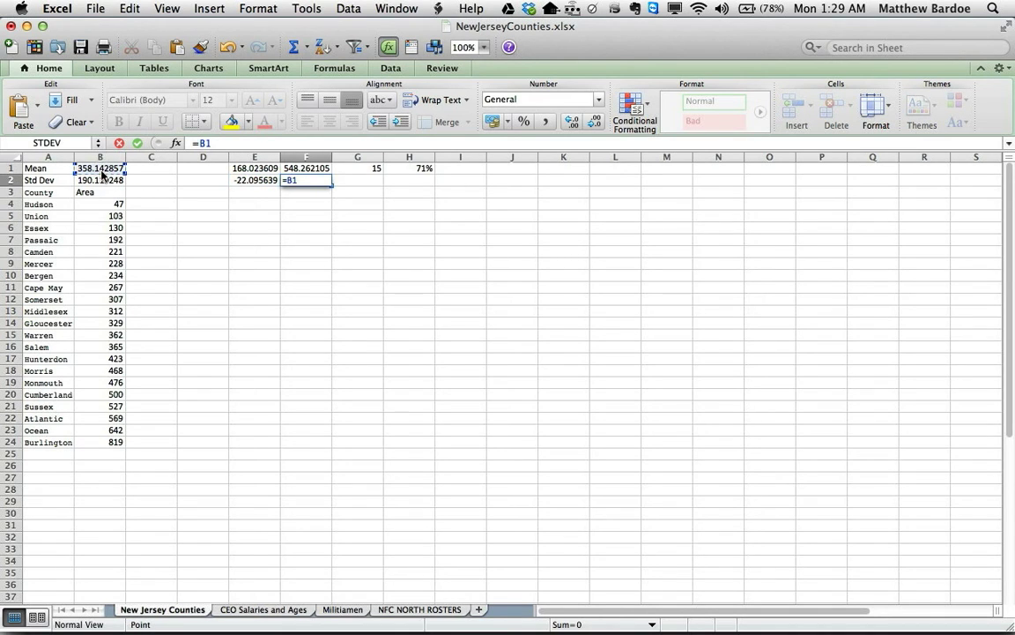
type("+2*")
left_click(90, 180)
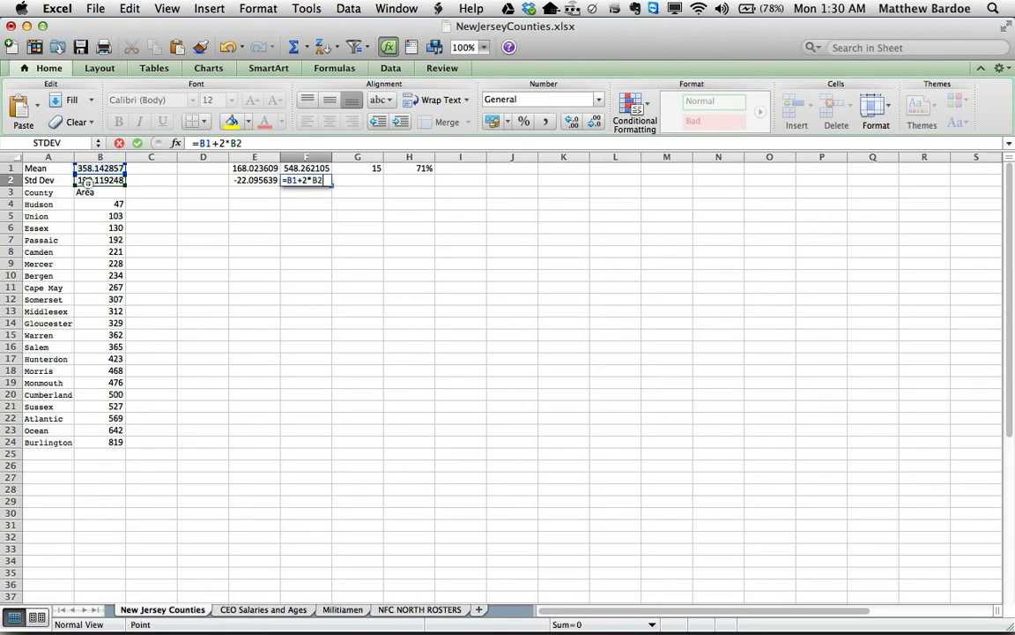
key("Return")
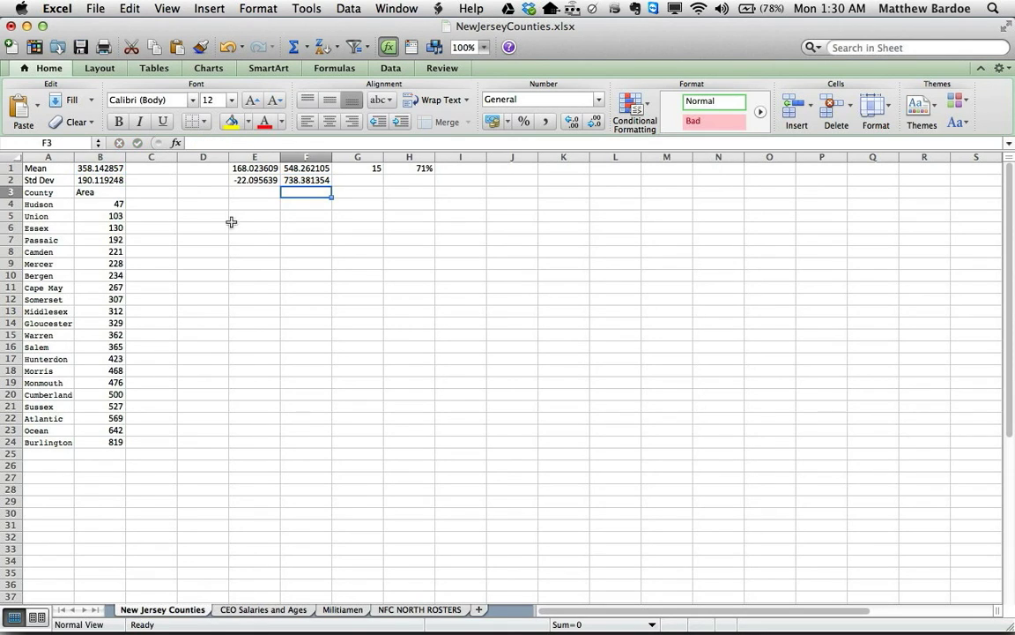
- Count the areas within two standard deviations of the mean in B4:B23 and enter 20 in cell G2
left_click(114, 205)
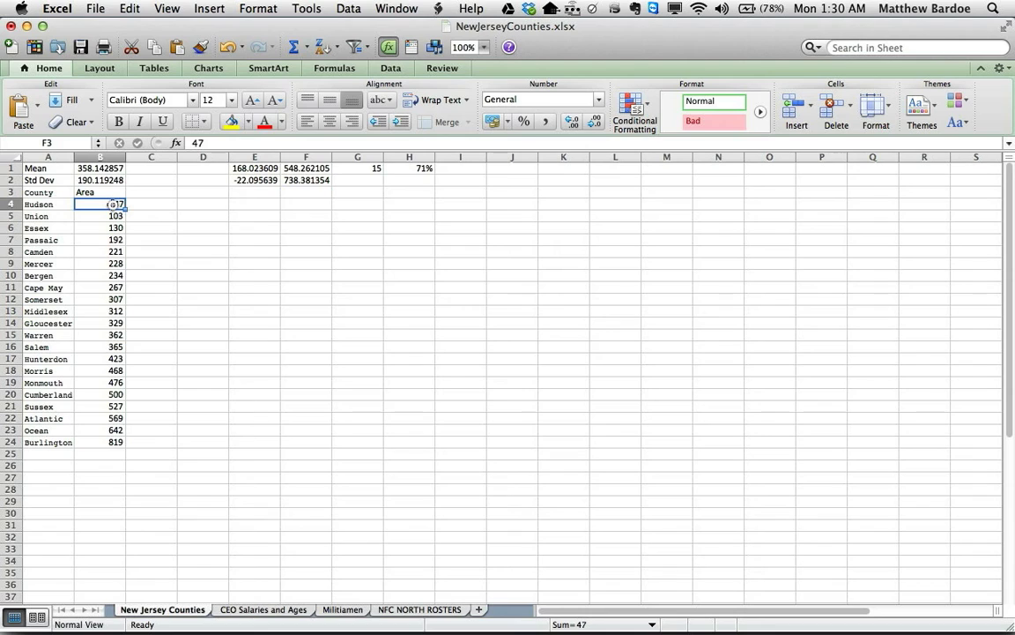
left_click_drag(114, 205, 105, 434)
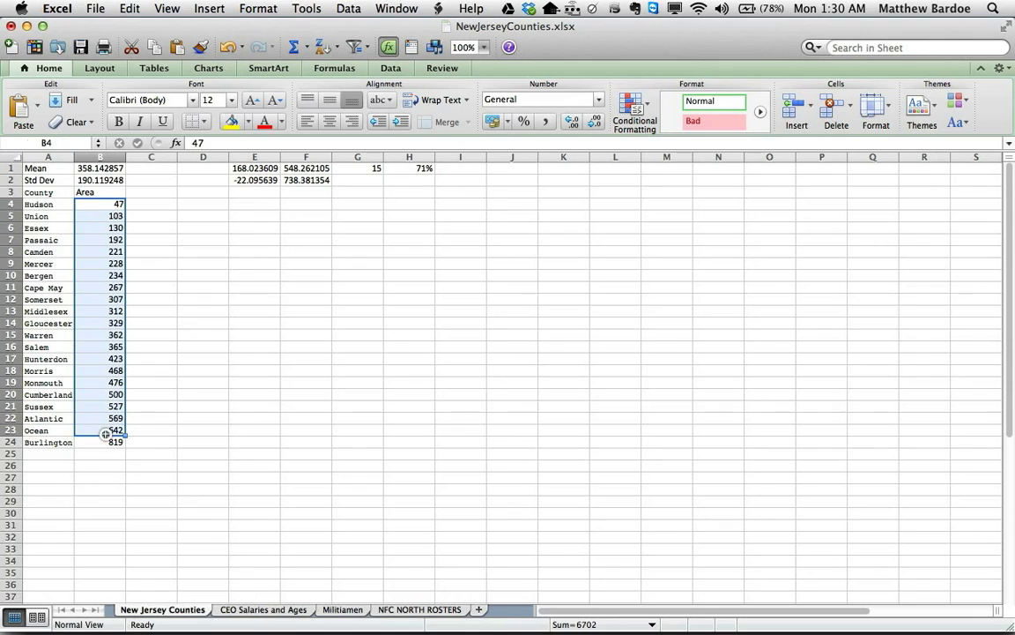
left_click(372, 177)
type("20")
key("Return")
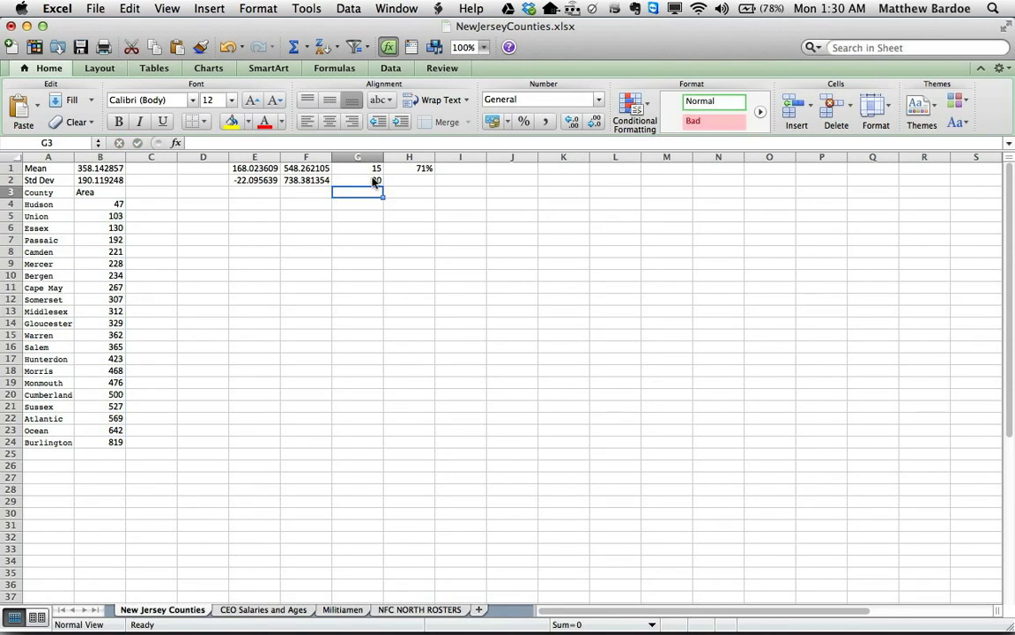
- Fill the percentage formula from cell H1 down into H2
key("Up")
key("Up")
key("Right")
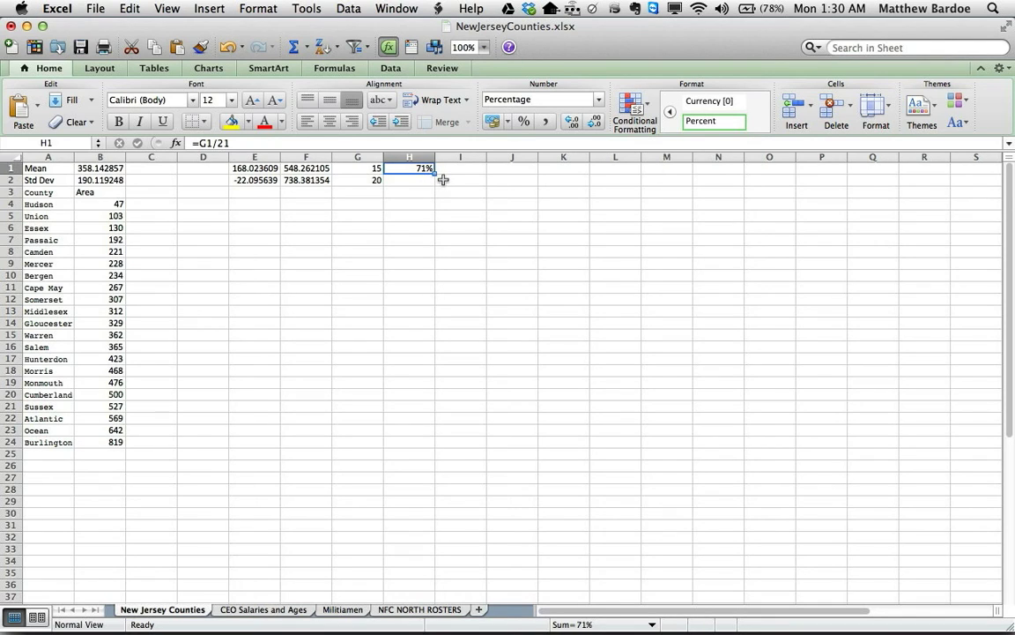
left_click_drag(434, 172, 437, 189)
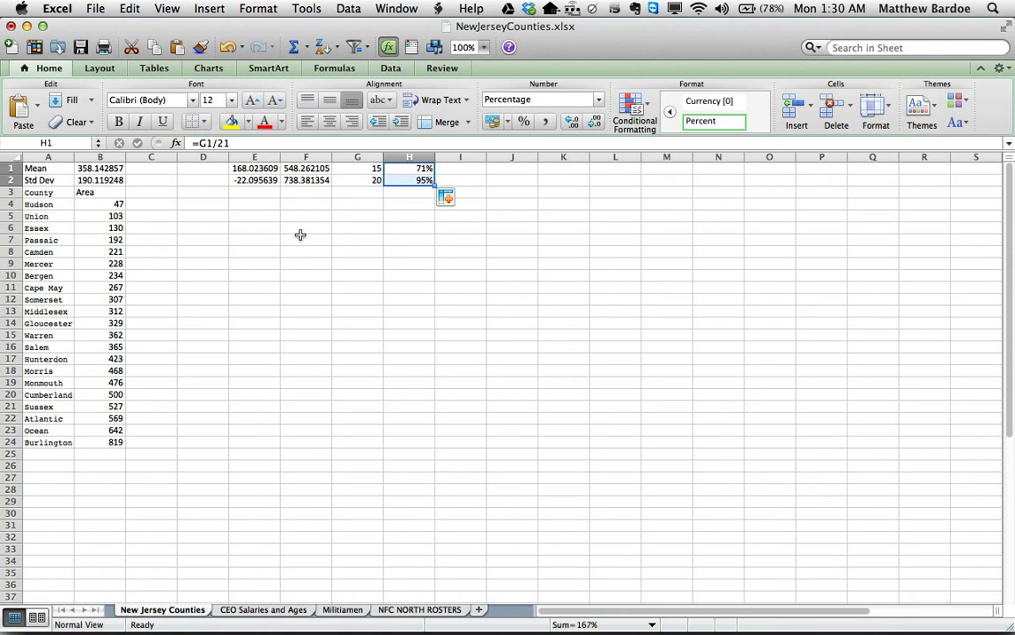
- Calculate the mean minus three standard deviations in cell E3 with the formula =B1-3*B2
left_click(260, 193)
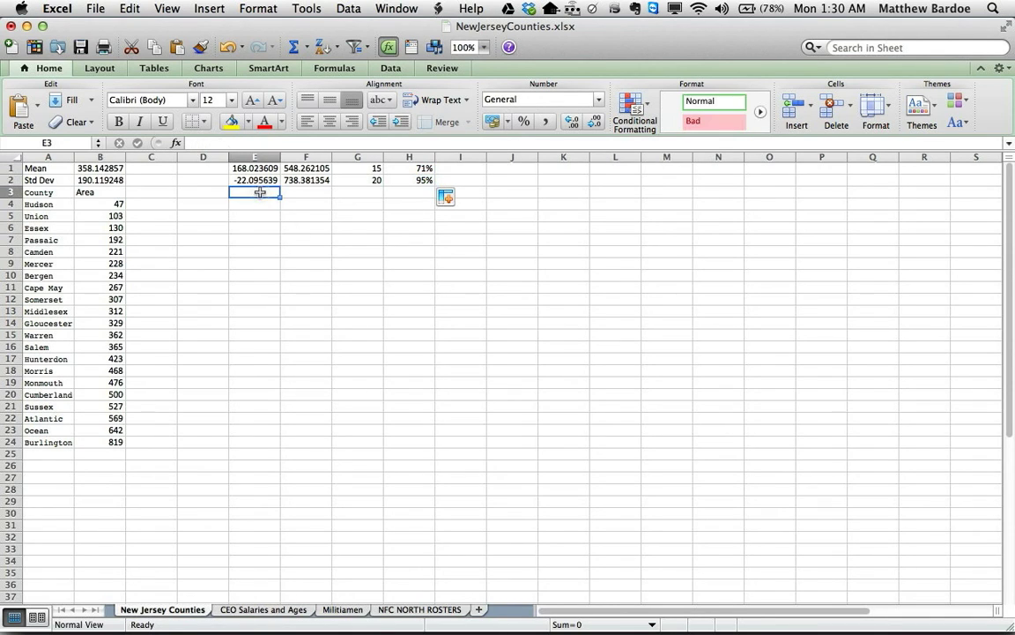
type("=")
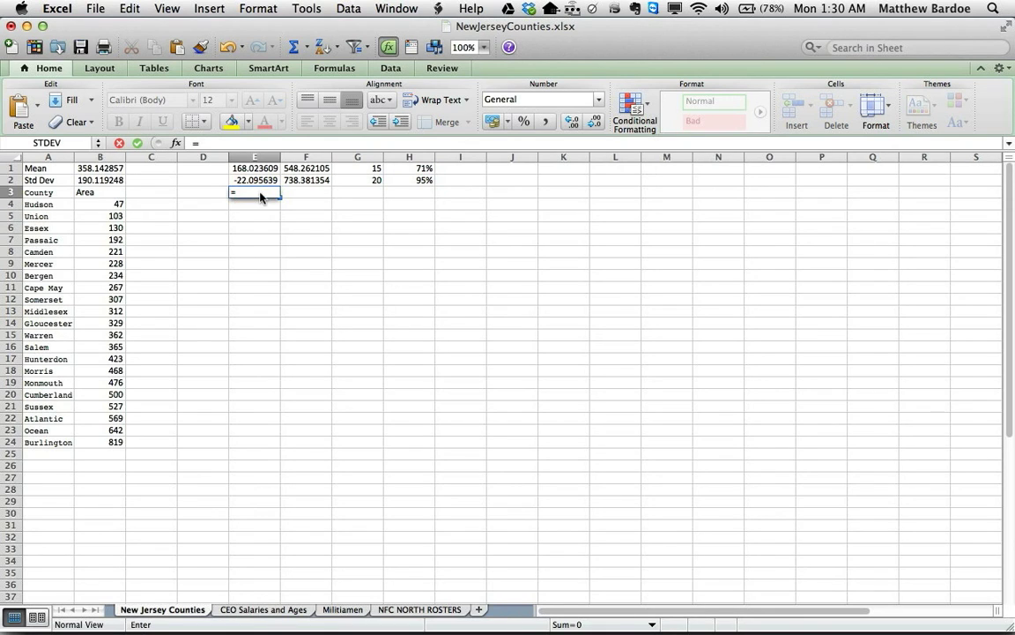
left_click(111, 170)
type("-")
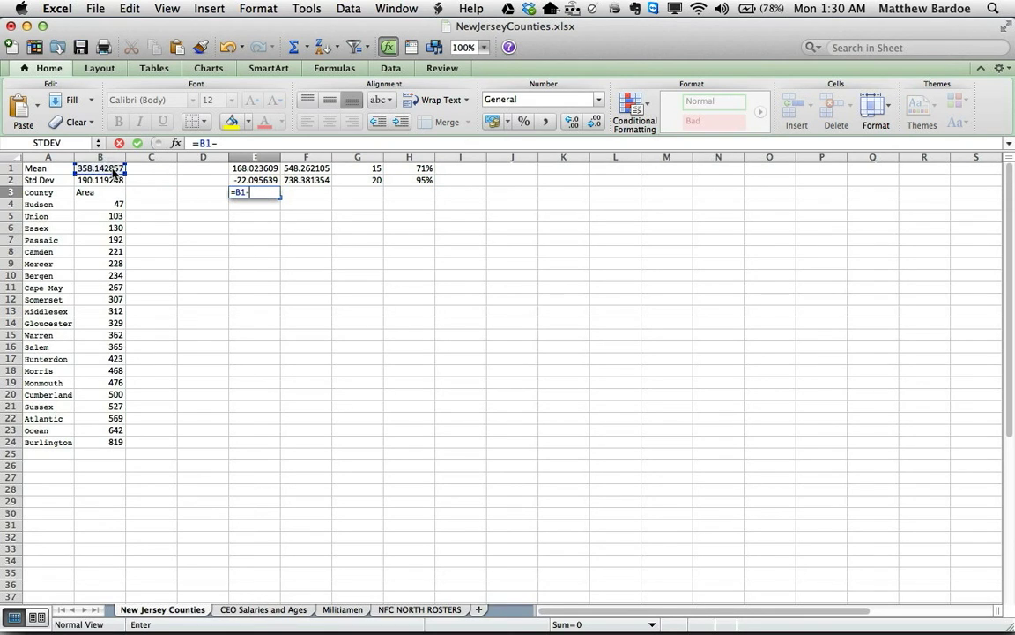
type("3*")
left_click(95, 180)
key("Return")
- Calculate the mean plus three standard deviations in cell F3 with the formula =B1+3*B2
key("Up")
key("Right")
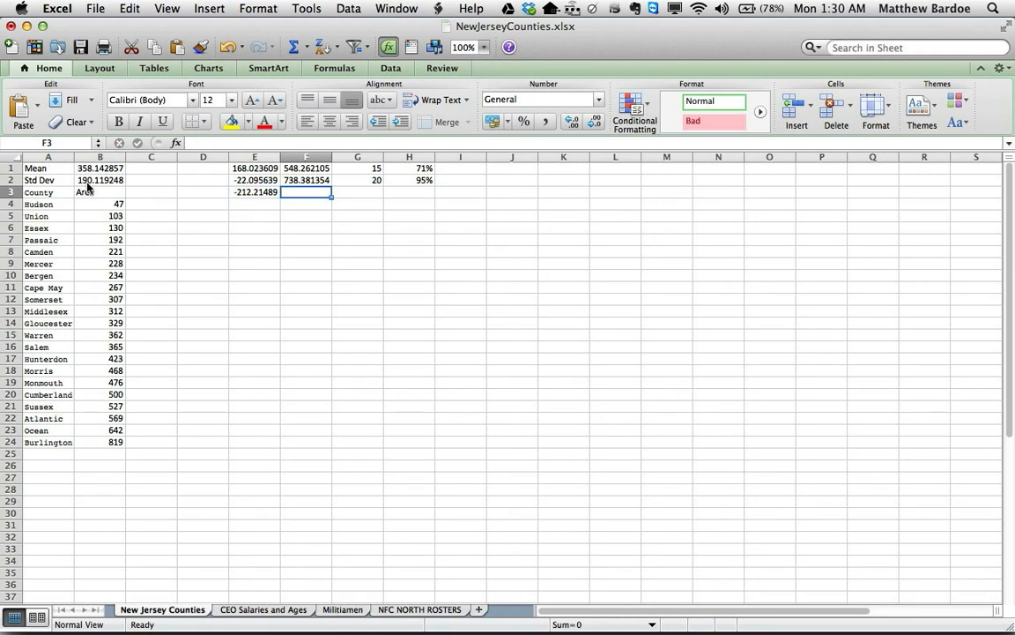
type("=")
left_click(91, 168)
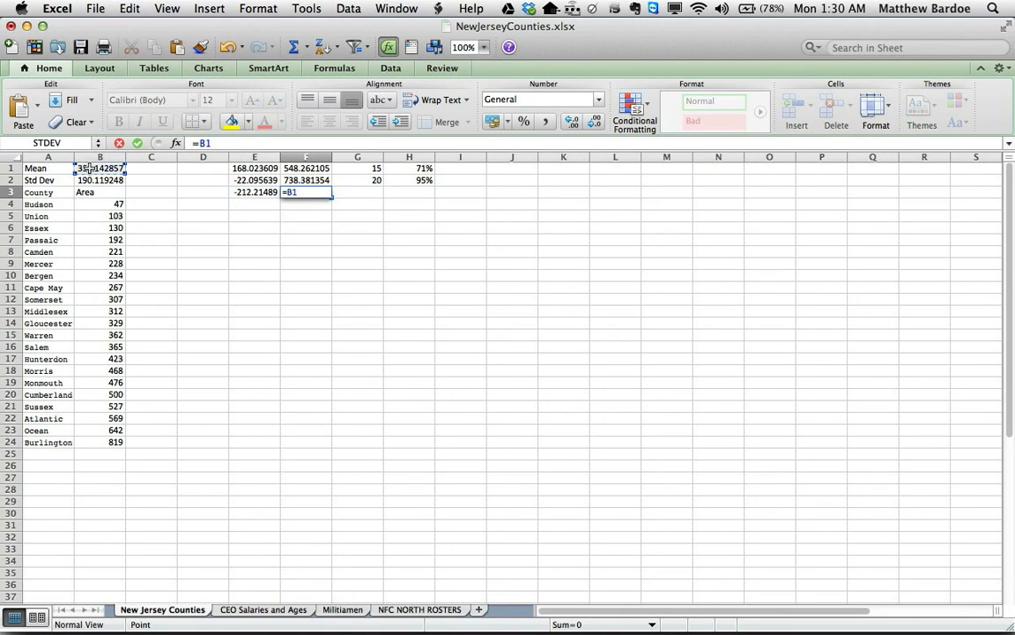
type("+3*")
left_click(96, 180)
key("Return")
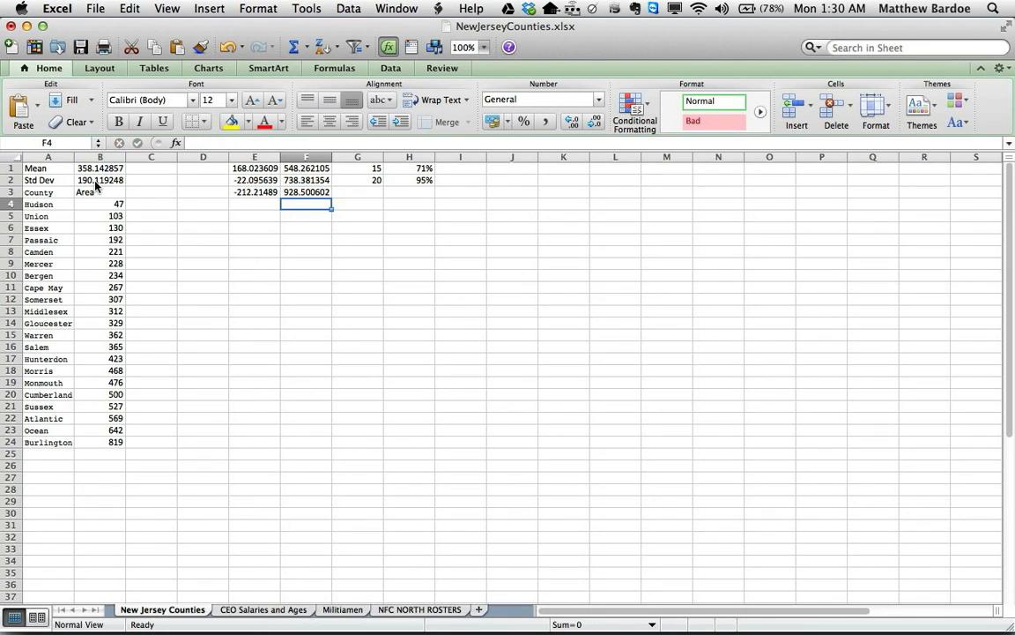
- Enter 21 in cell G3 as the count within three standard deviations and fill the percentage formula from H2 into H3
key("Up")
key("Right")
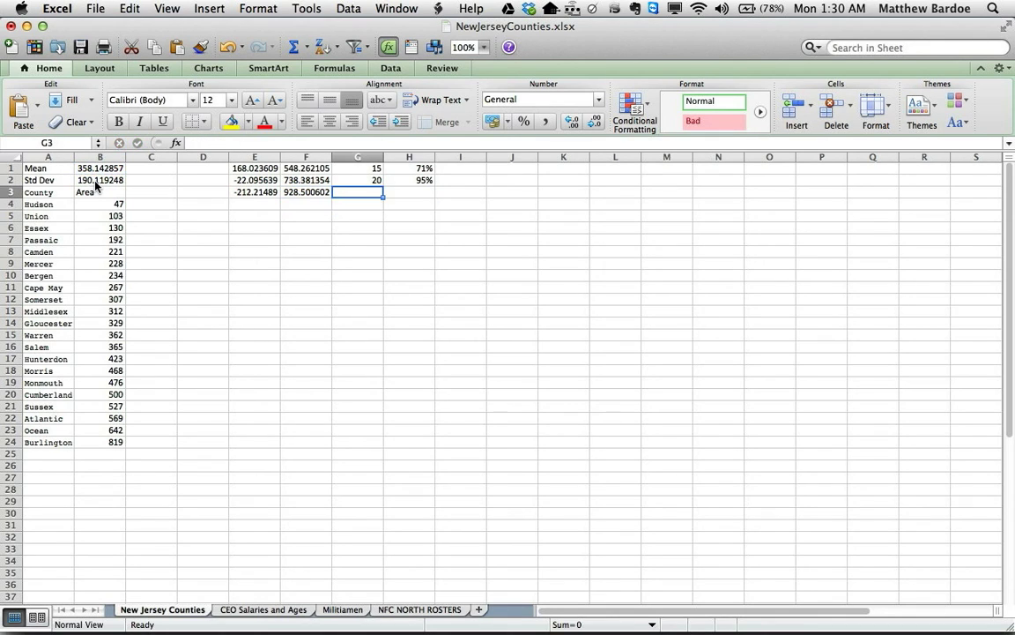
type("21")
key("Tab")
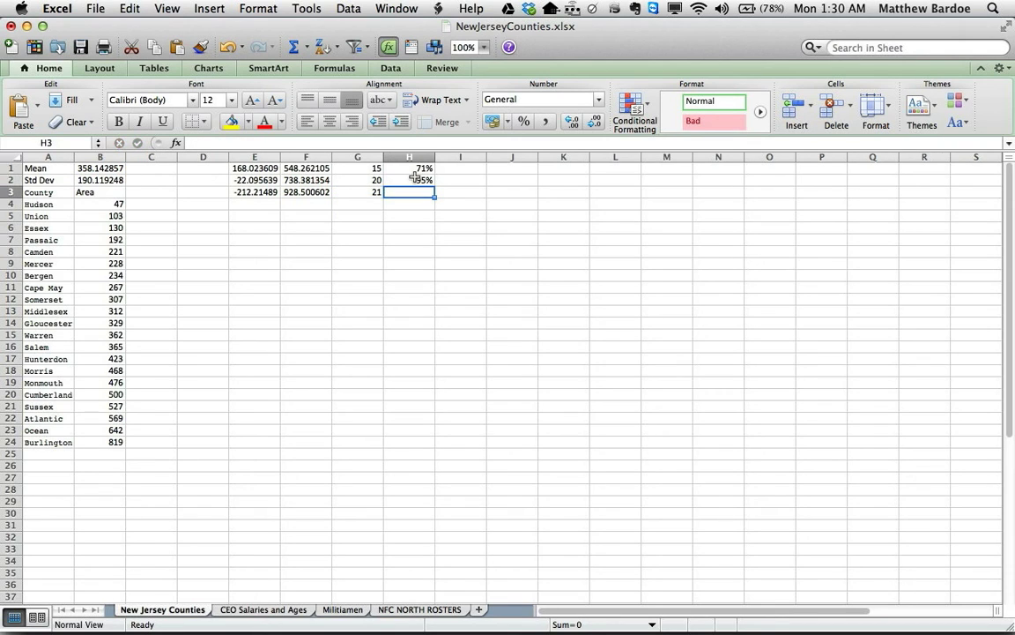
left_click(414, 178)
left_click_drag(434, 184, 431, 197)
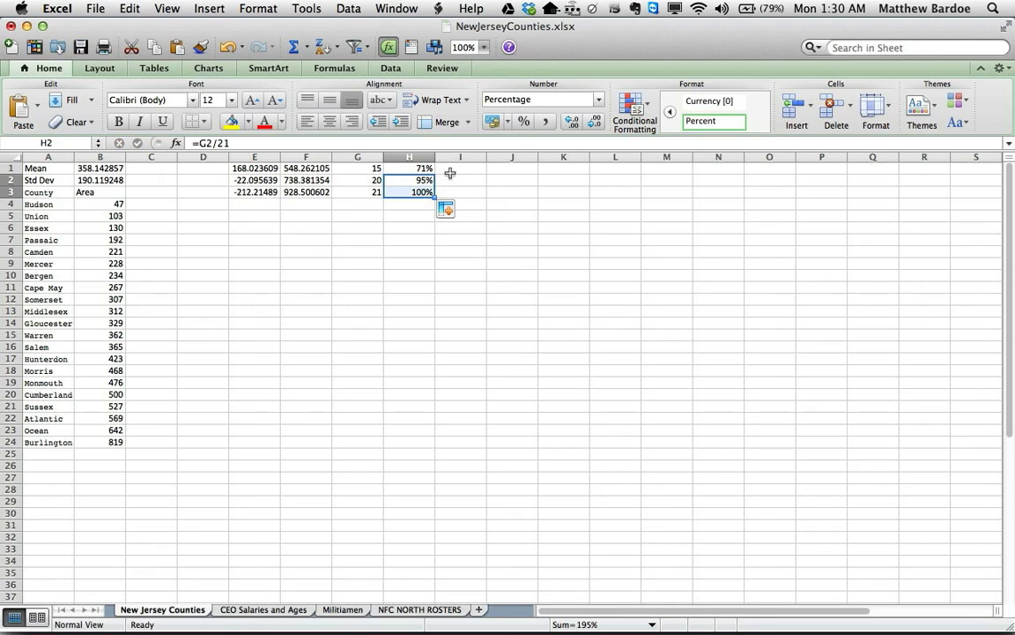
- Review the percentages in H1:H3 for one, two and three standard deviations
left_click(460, 169)
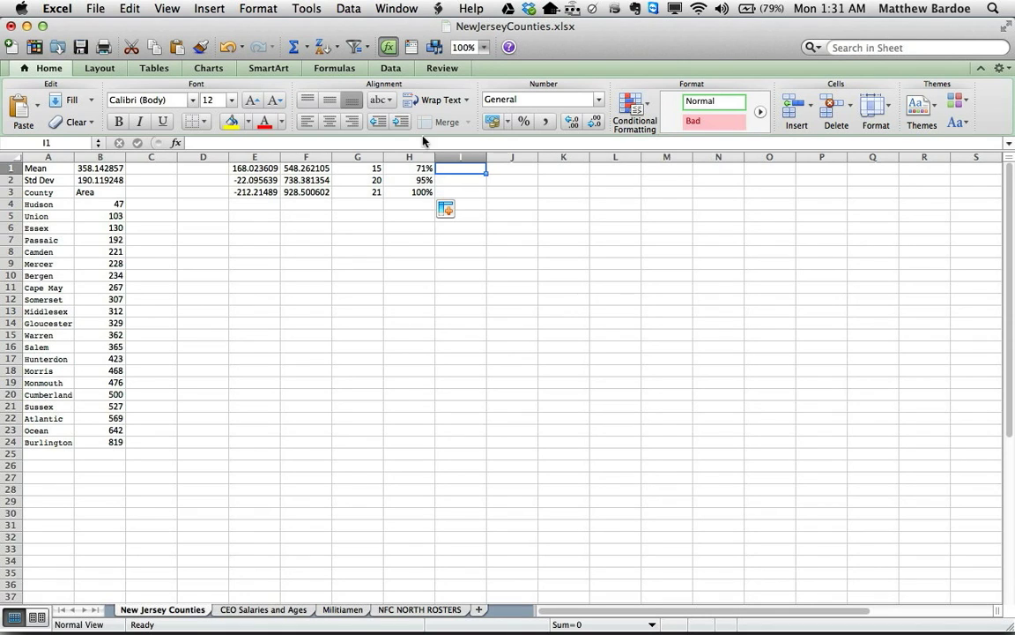
left_click(421, 167)
left_click(422, 180)
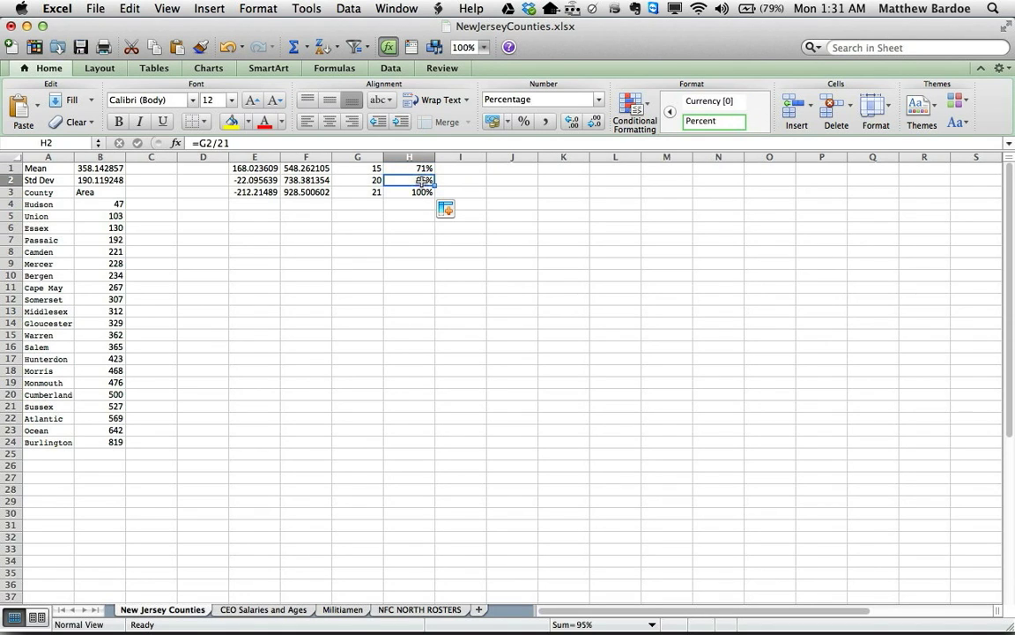
key("Up")
key("Down")
key("Down")
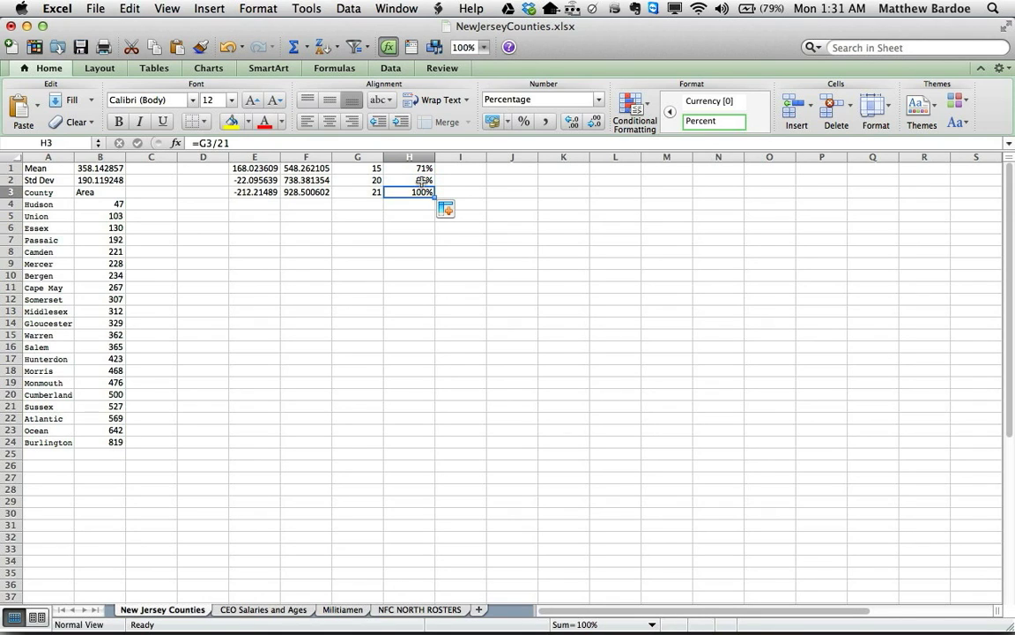
key("Right")
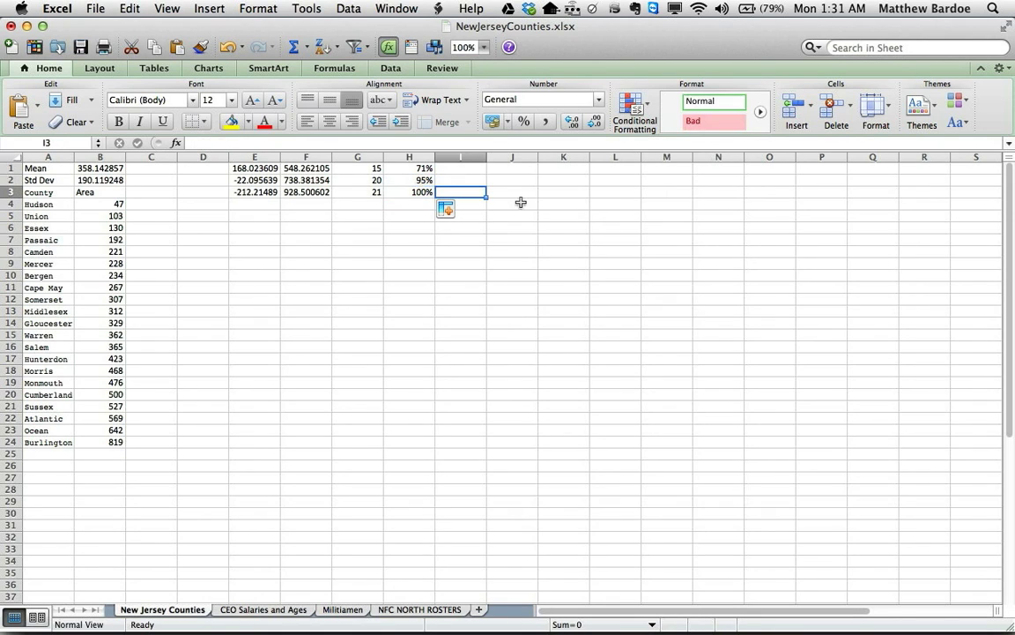